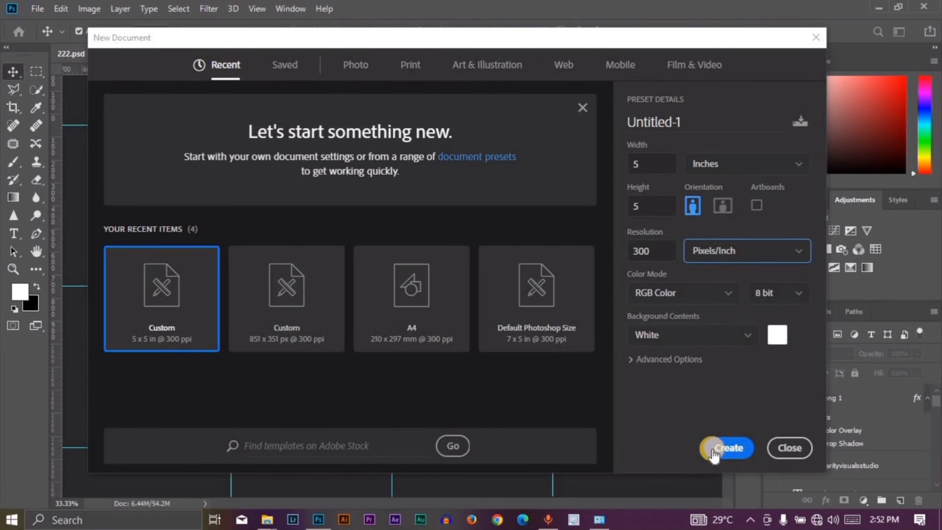
# Create a 5 x 5 inch, 300 ppi document and add a guide layout with 2 columns, 2 rows and 50 px margins.
pyautogui.click(714, 453)
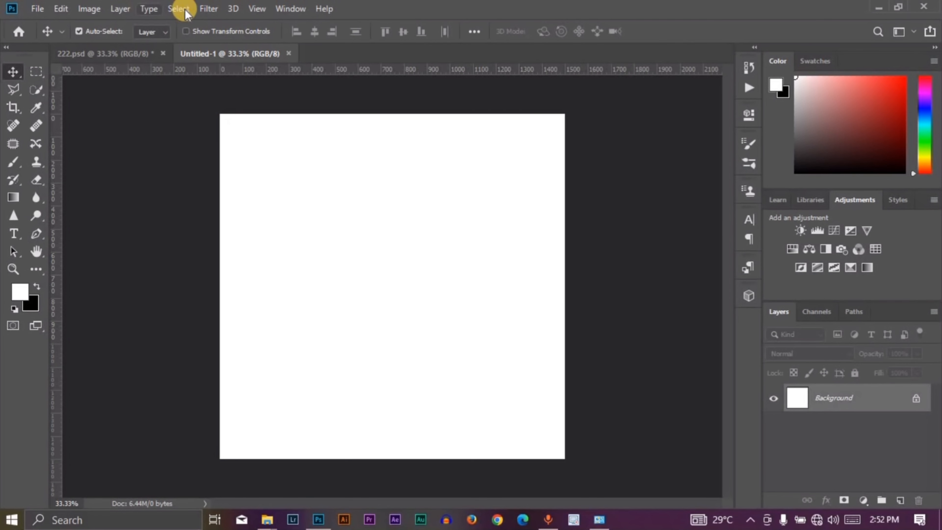
pyautogui.click(259, 8)
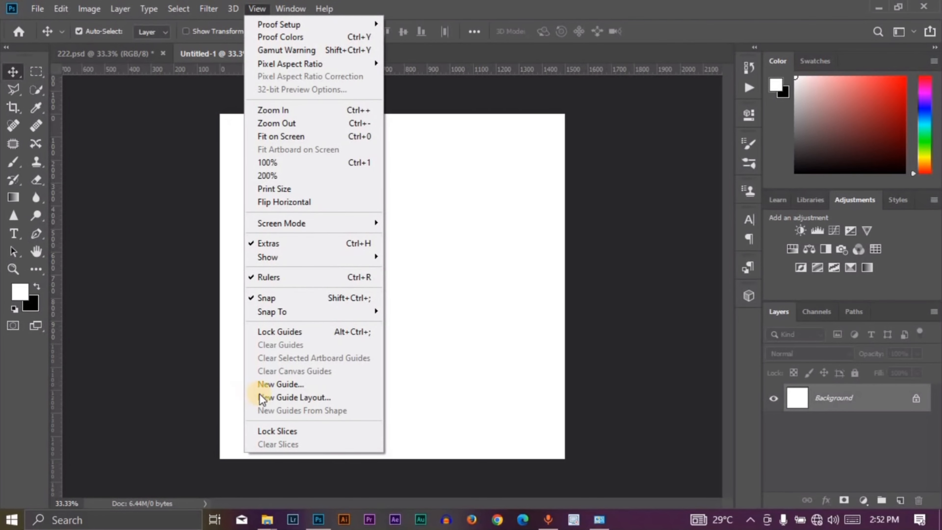
pyautogui.click(273, 400)
pyautogui.click(402, 161)
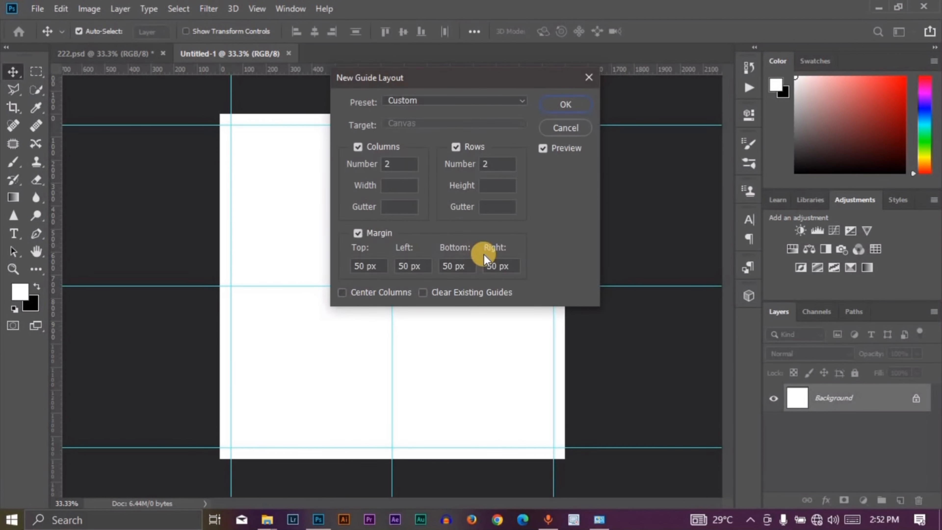
pyautogui.click(566, 112)
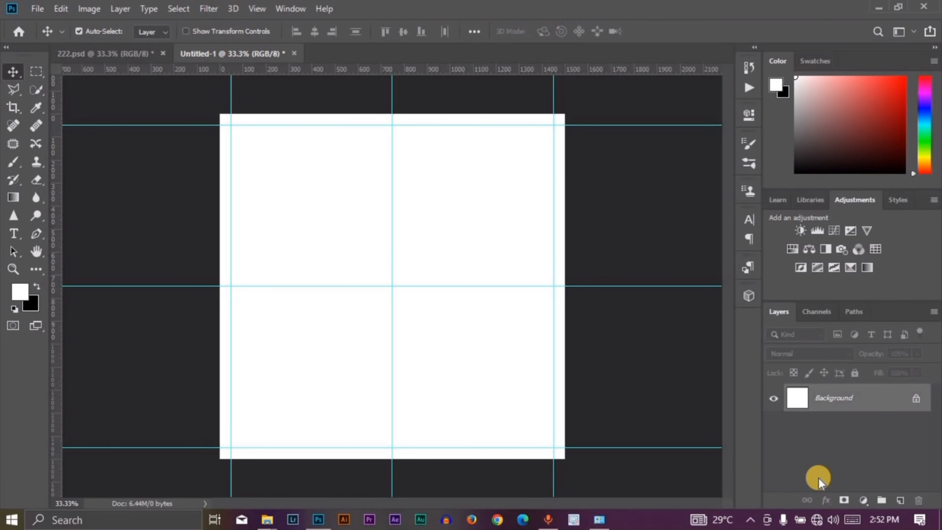
# Add a Solid Color fill layer in bright turquoise above the white background.
pyautogui.click(865, 502)
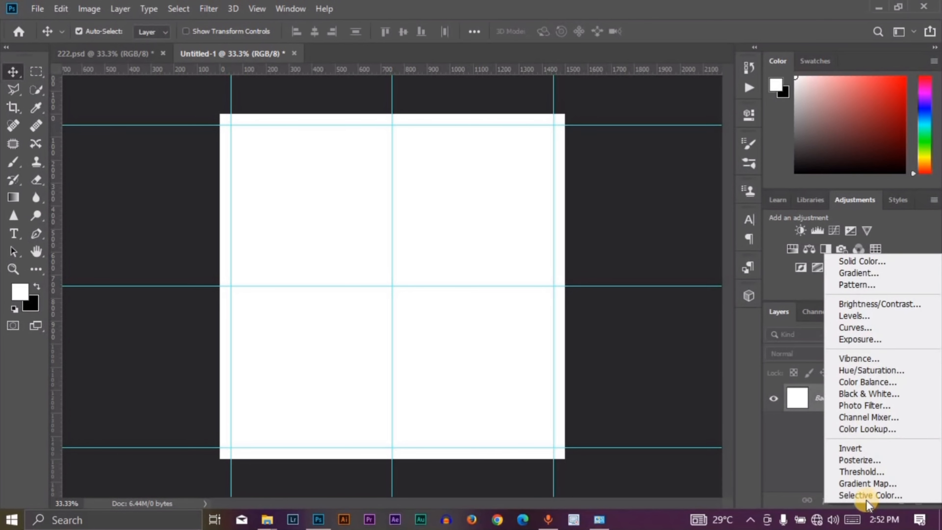
pyautogui.click(860, 262)
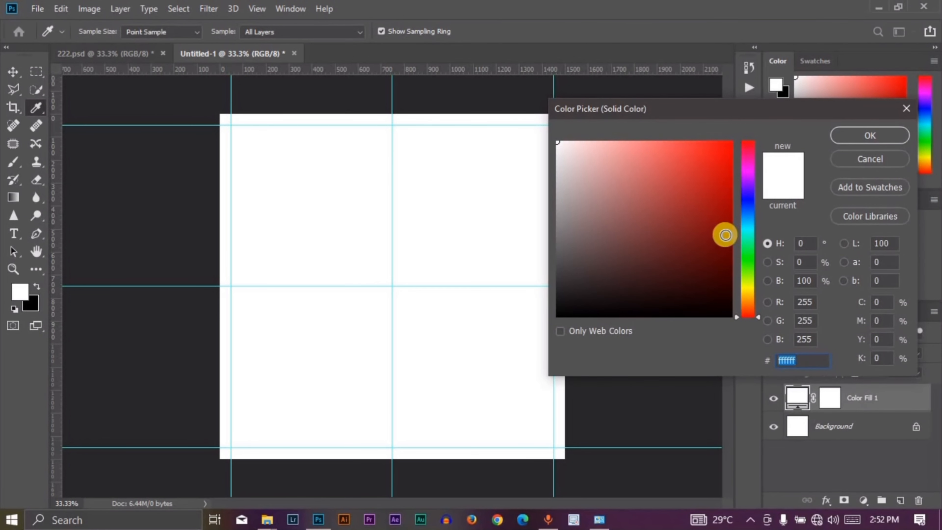
pyautogui.click(738, 232)
pyautogui.moveTo(724, 200); pyautogui.dragTo(723, 163)
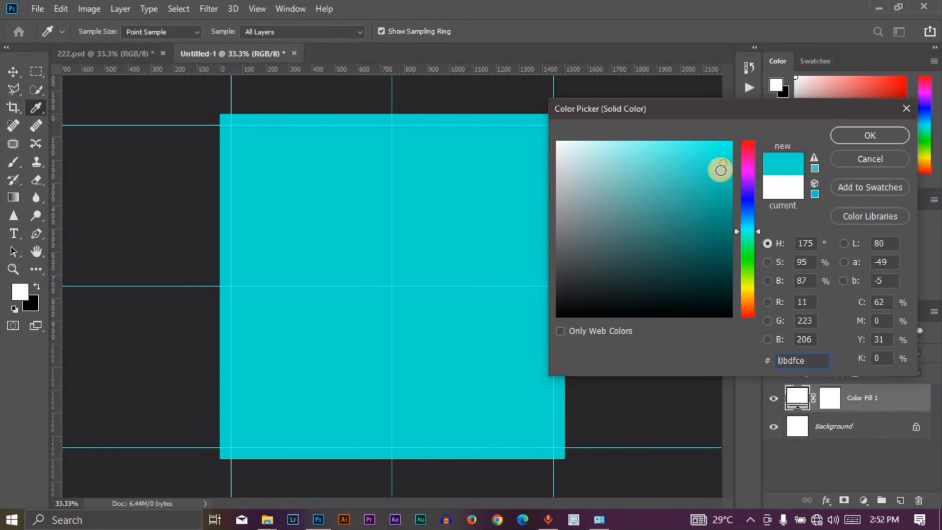
pyautogui.click(866, 141)
pyautogui.press('v')
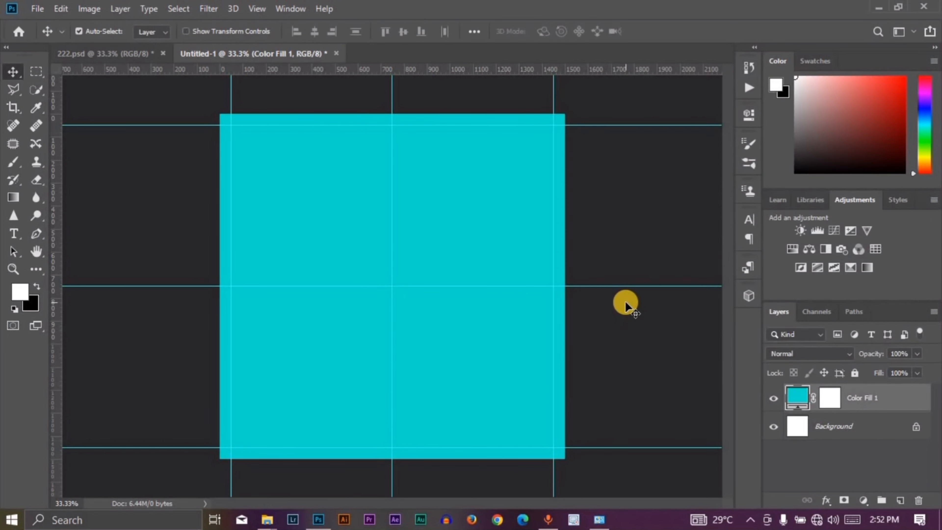
pyautogui.click(606, 343)
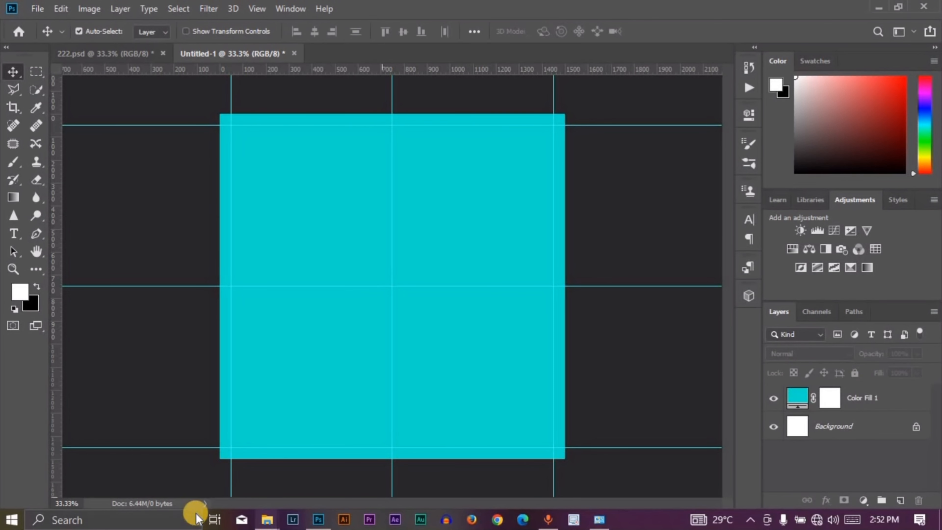
# Place the car image 222 from New folder (2) at the centre of the canvas at 100% scale.
pyautogui.click(262, 520)
pyautogui.click(212, 478)
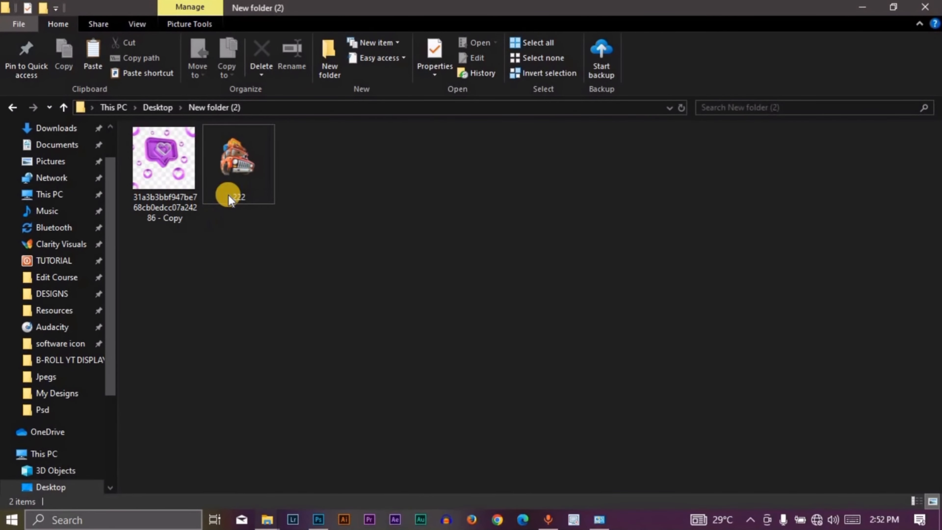
pyautogui.click(226, 194)
pyautogui.moveTo(305, 403); pyautogui.dragTo(376, 317)
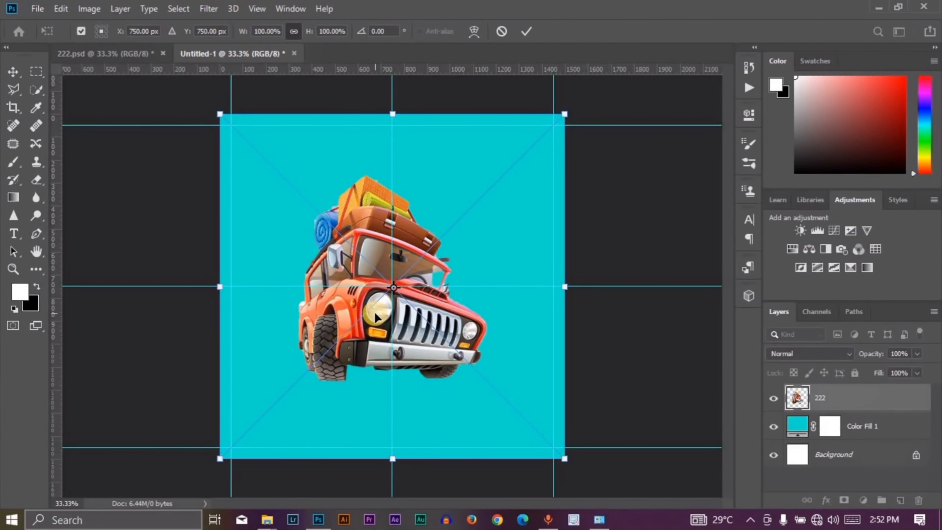
pyautogui.press('Return')
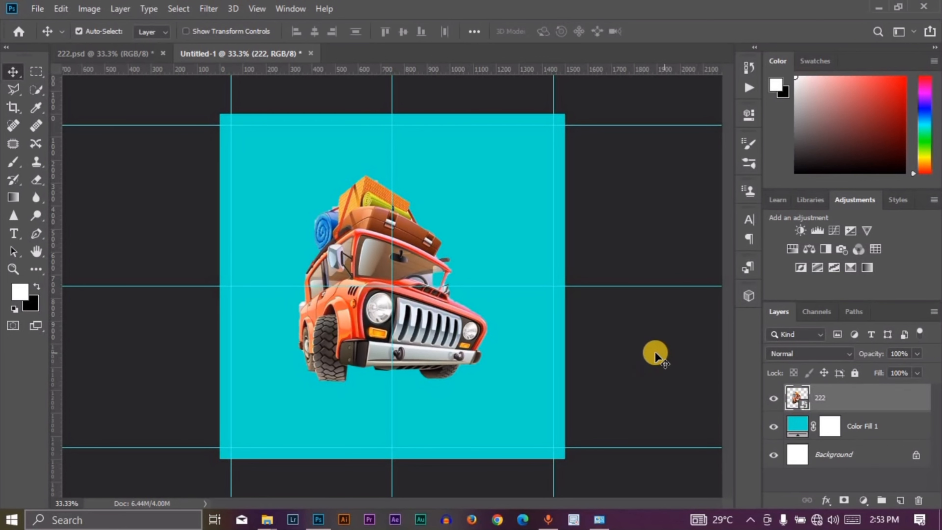
pyautogui.click(260, 522)
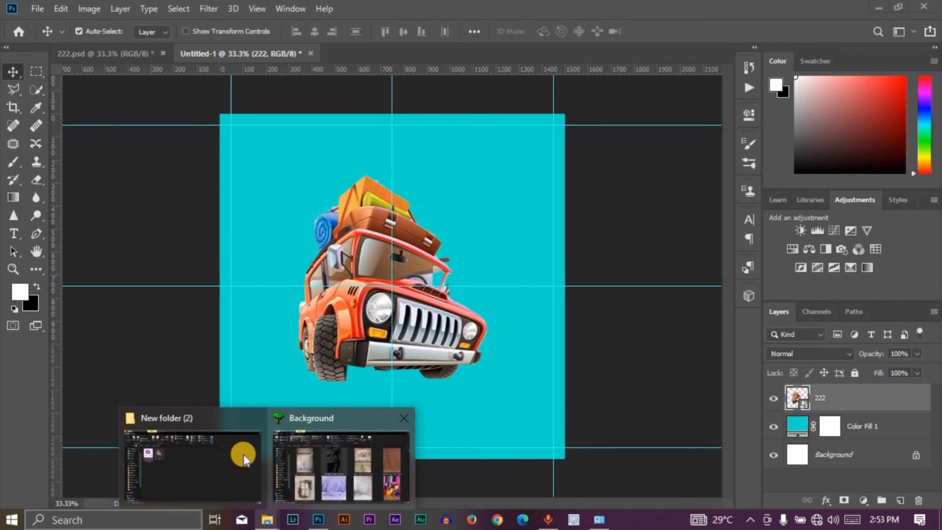
pyautogui.click(246, 444)
pyautogui.rightClick(356, 265)
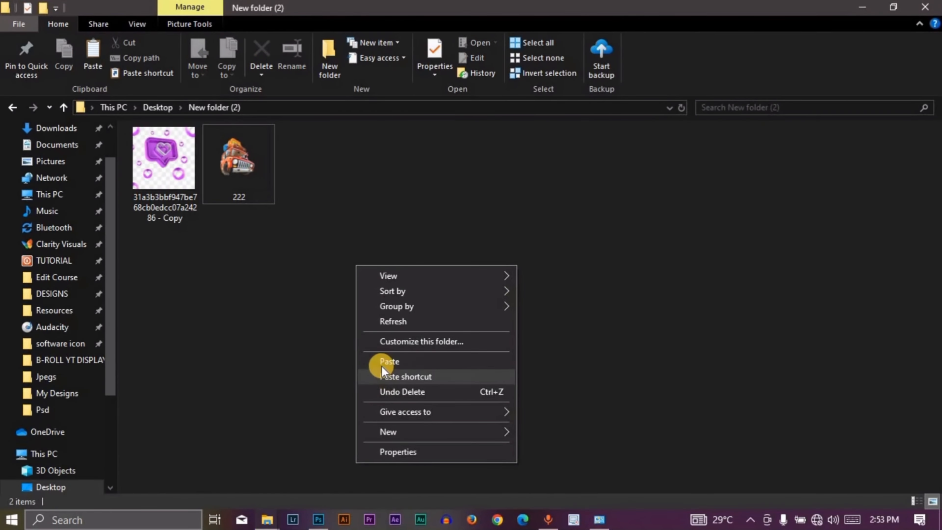
pyautogui.click(381, 362)
pyautogui.click(575, 298)
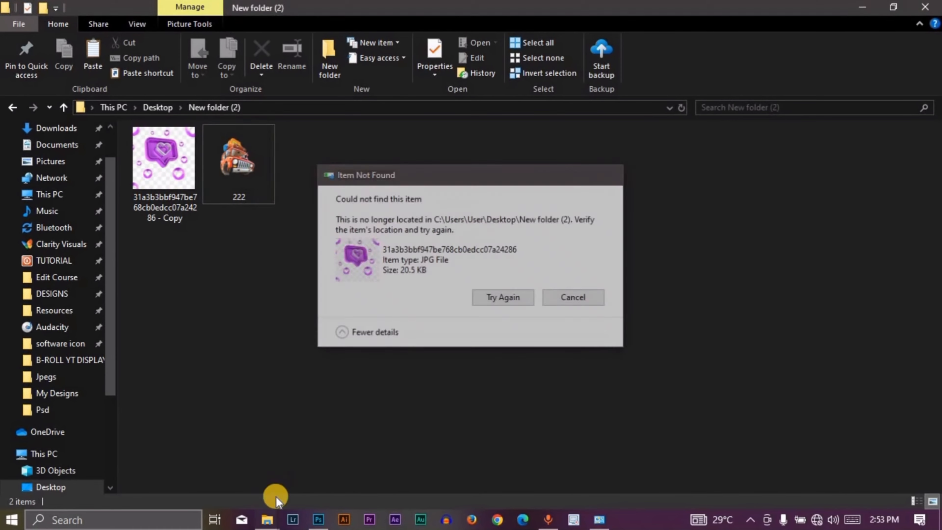
# Place the dark texture with orange streaks from the Background folder and enlarge it to cover the whole canvas.
pyautogui.click(267, 519)
pyautogui.click(342, 460)
pyautogui.moveTo(409, 238); pyautogui.dragTo(350, 352)
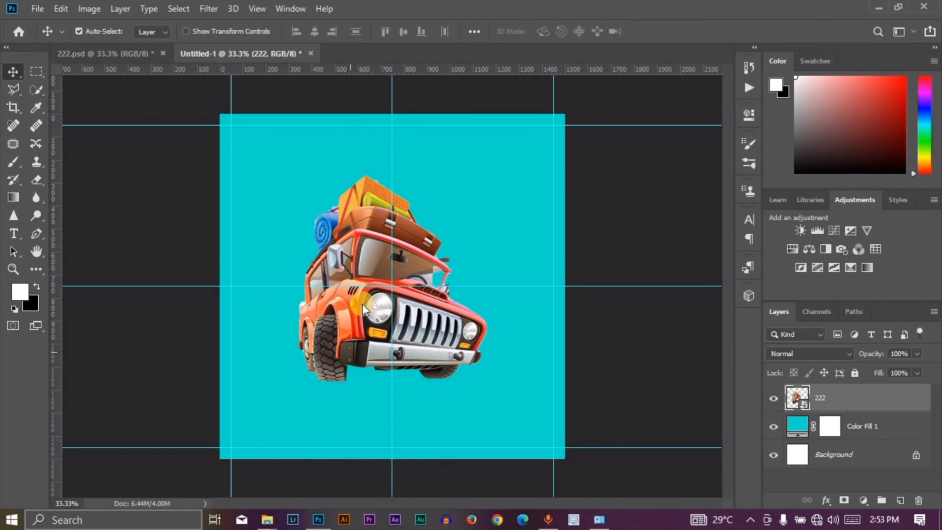
pyautogui.moveTo(359, 282); pyautogui.dragTo(359, 282)
pyautogui.press('Return')
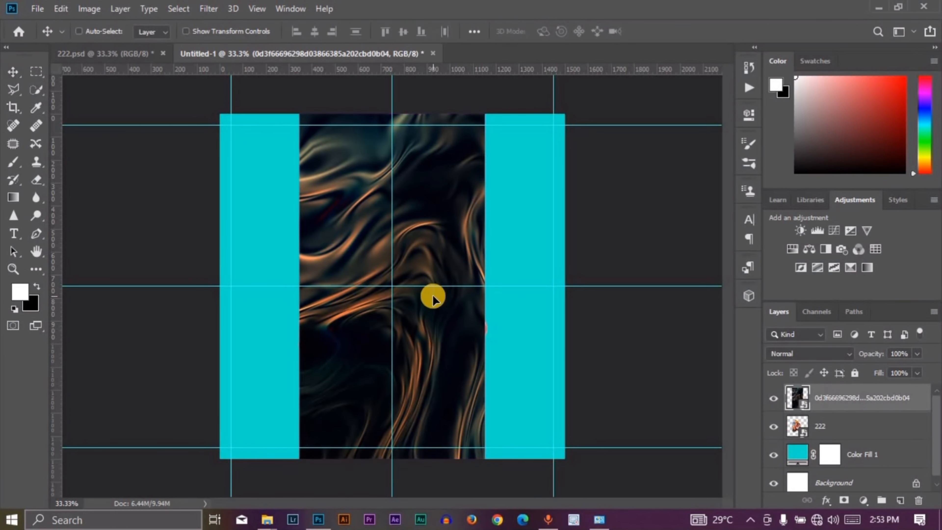
pyautogui.hotkey('ctrl', 't')
pyautogui.moveTo(489, 111); pyautogui.dragTo(761, 10)
pyautogui.press('Return')
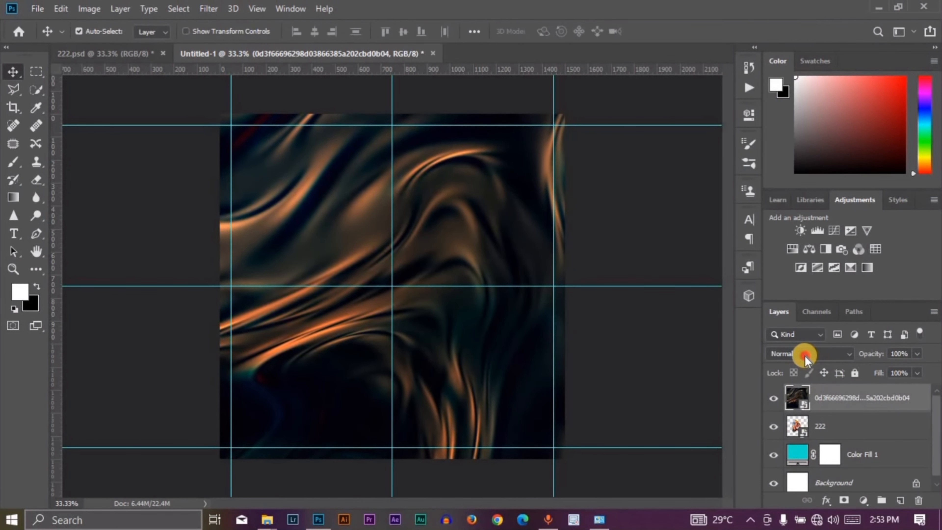
# Set the texture layer's blend mode to Overlay and move it beneath the 222 car layer.
pyautogui.click(804, 355)
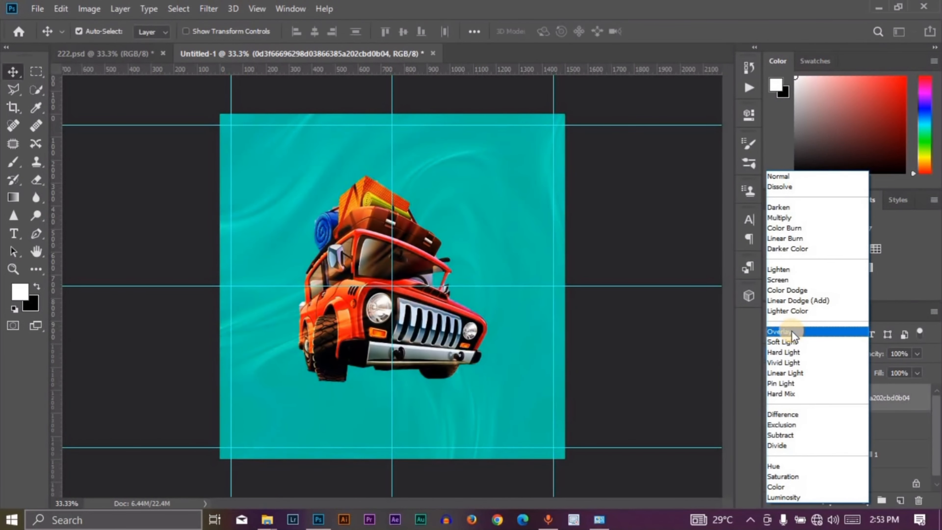
pyautogui.click(792, 332)
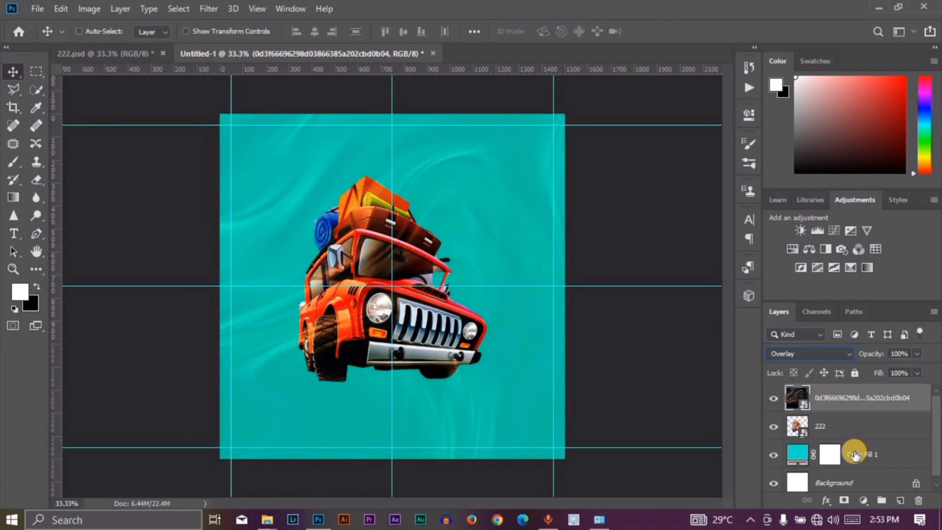
pyautogui.hotkey('ctrl', '[')
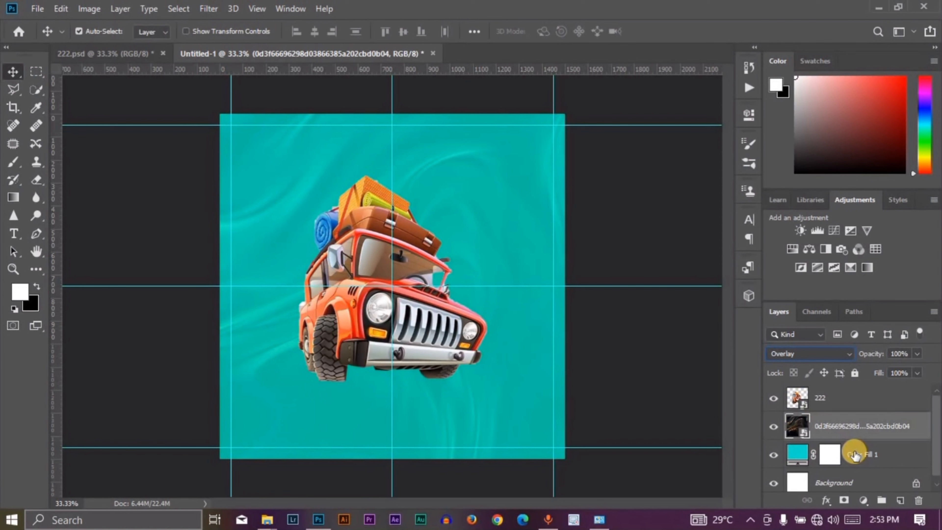
pyautogui.click(649, 385)
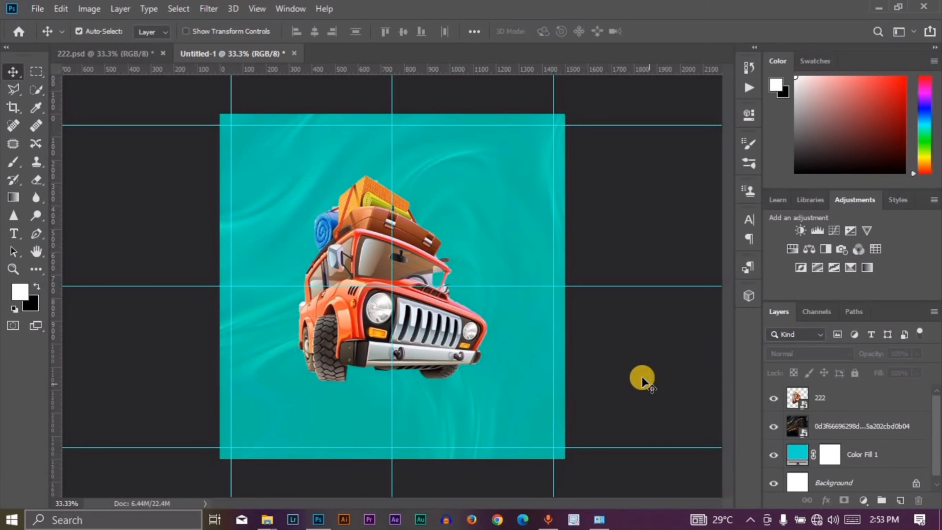
# Add a new empty layer and flatten the soft 600 px Brush tip to 18% roundness.
pyautogui.click(8, 163)
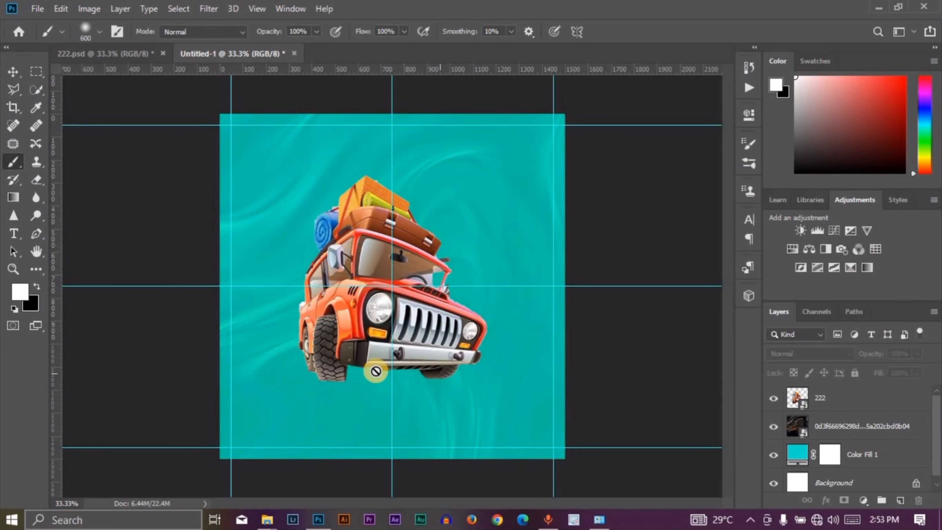
pyautogui.click(901, 500)
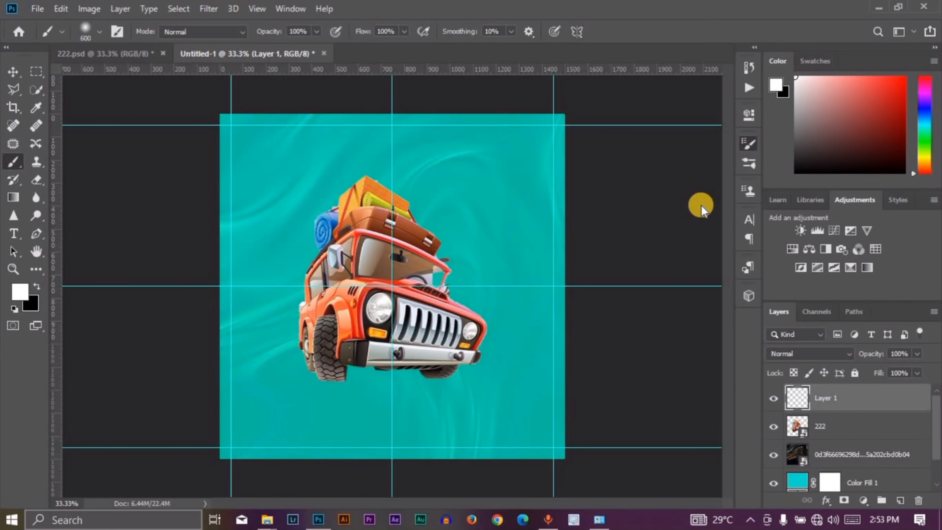
pyautogui.click(748, 145)
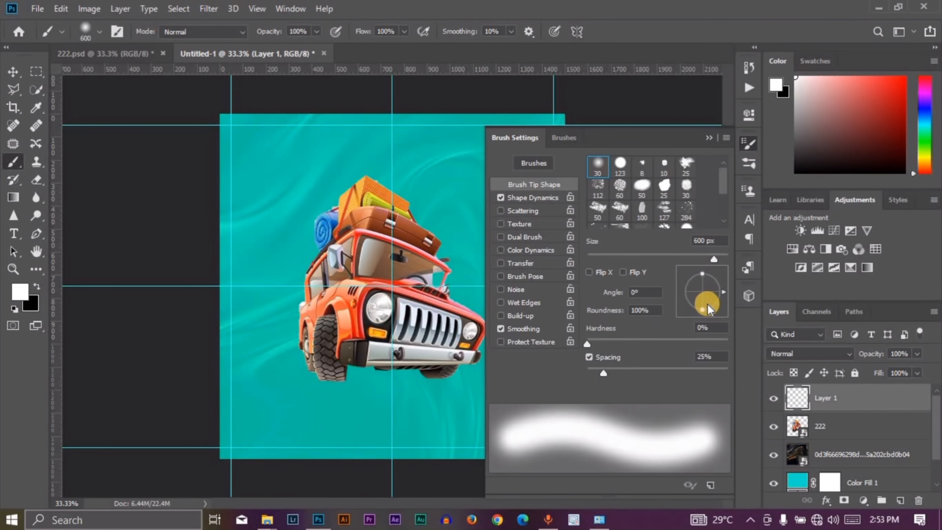
pyautogui.moveTo(701, 311); pyautogui.dragTo(704, 296)
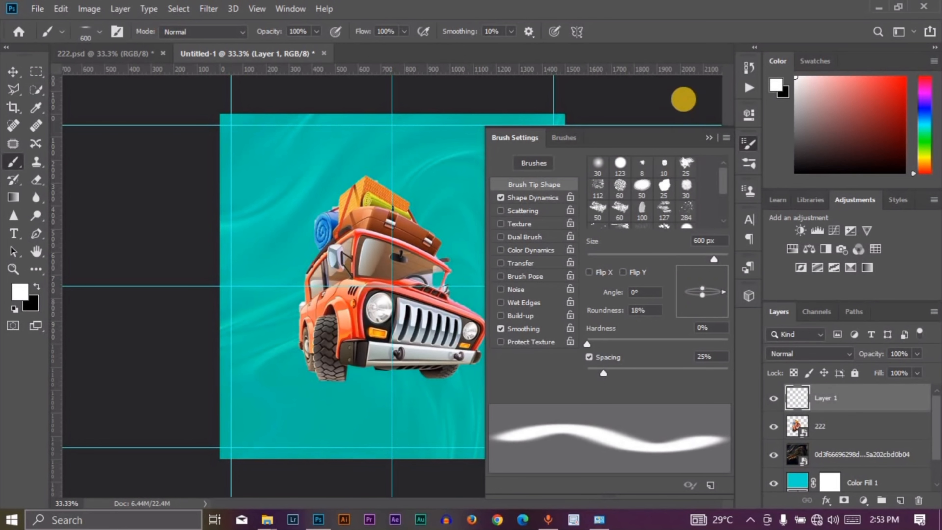
pyautogui.click(707, 135)
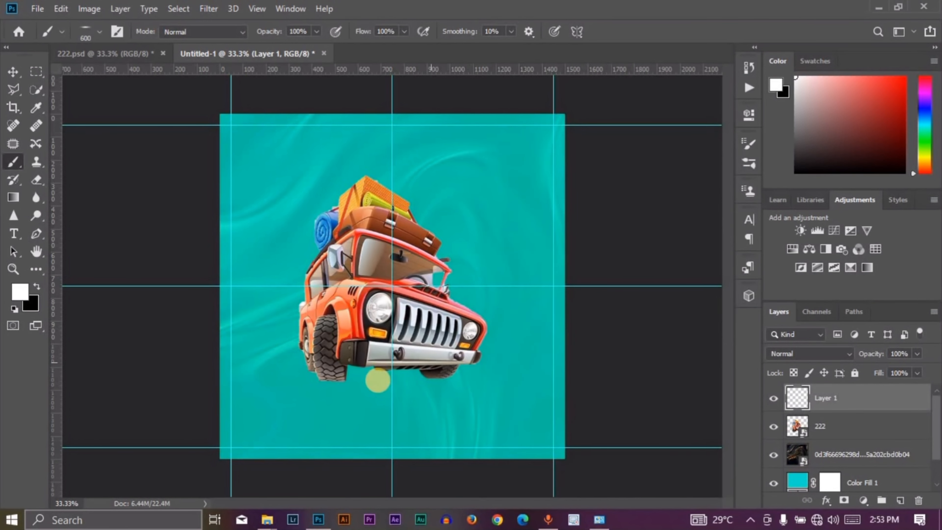
# Paint one soft, flat black shadow beneath the car on the new layer.
pyautogui.click(387, 376)
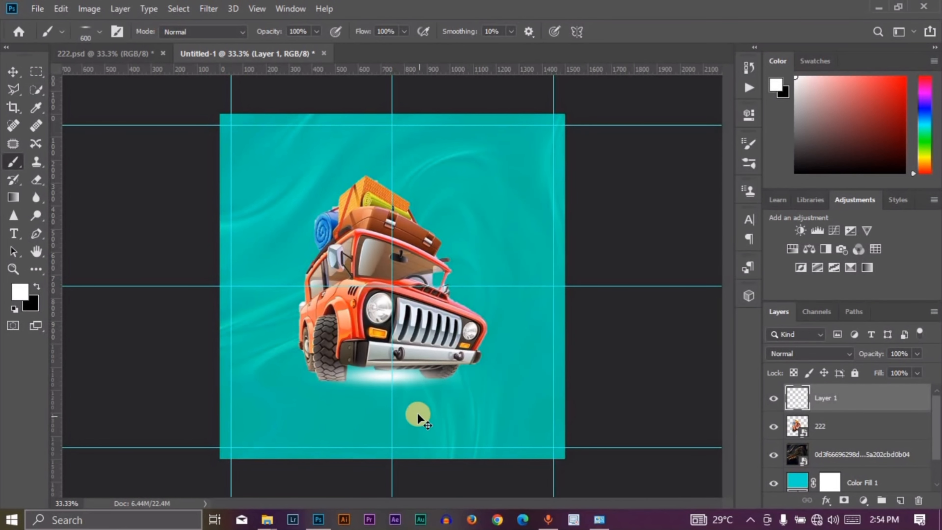
pyautogui.hotkey('ctrl', 'z')
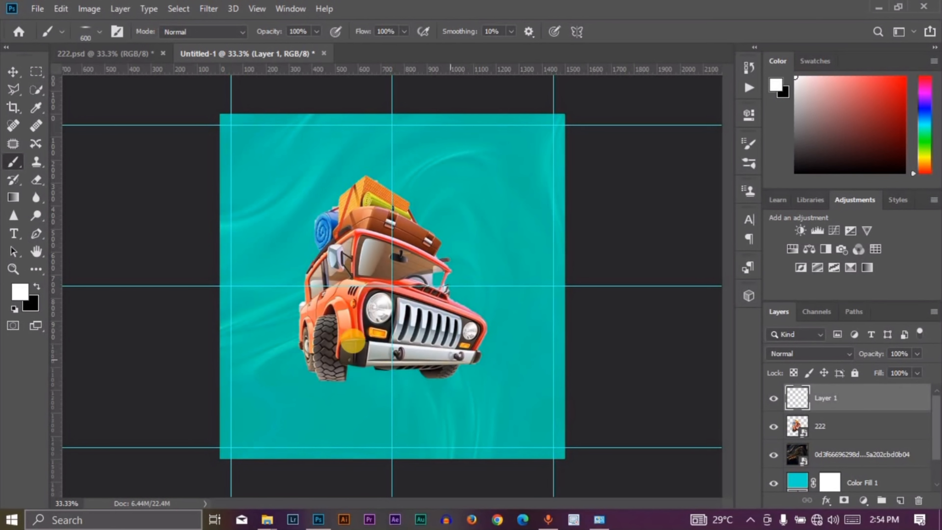
pyautogui.press('x')
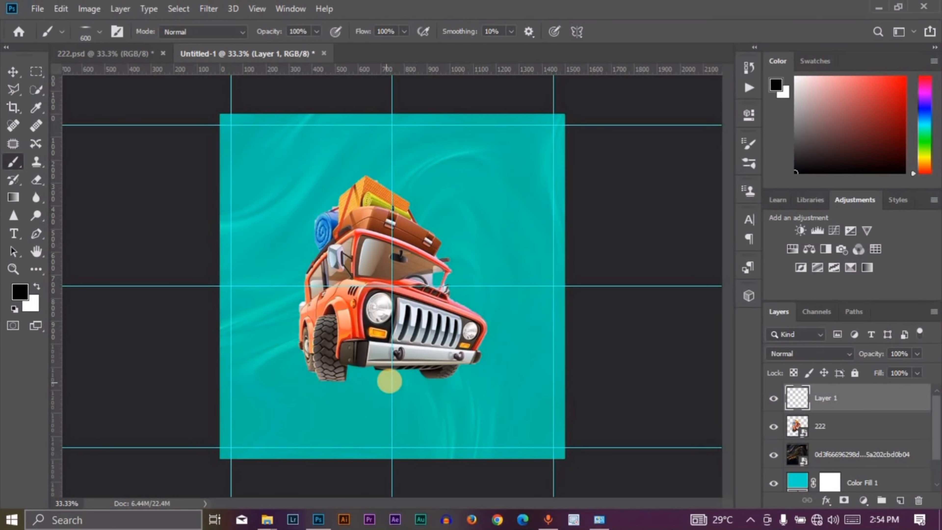
pyautogui.click(396, 397)
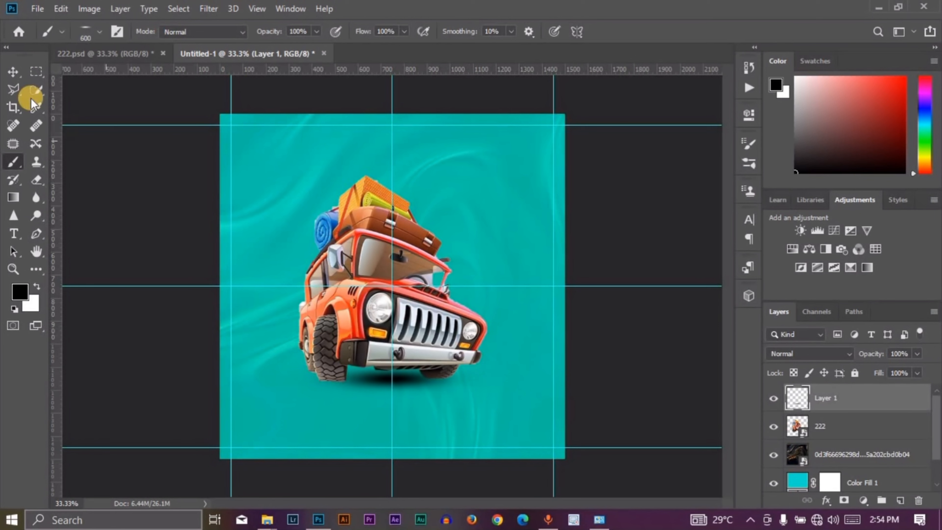
pyautogui.click(12, 72)
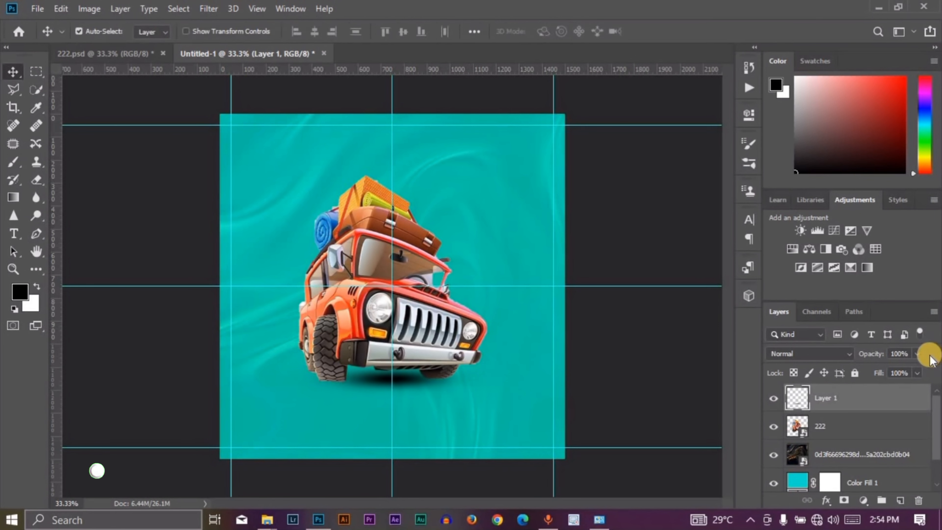
# Lower the shadow layer's opacity to 86% and position the shadow under the car at about X 749 px, Y 1165 px.
pyautogui.moveTo(919, 357); pyautogui.dragTo(910, 371)
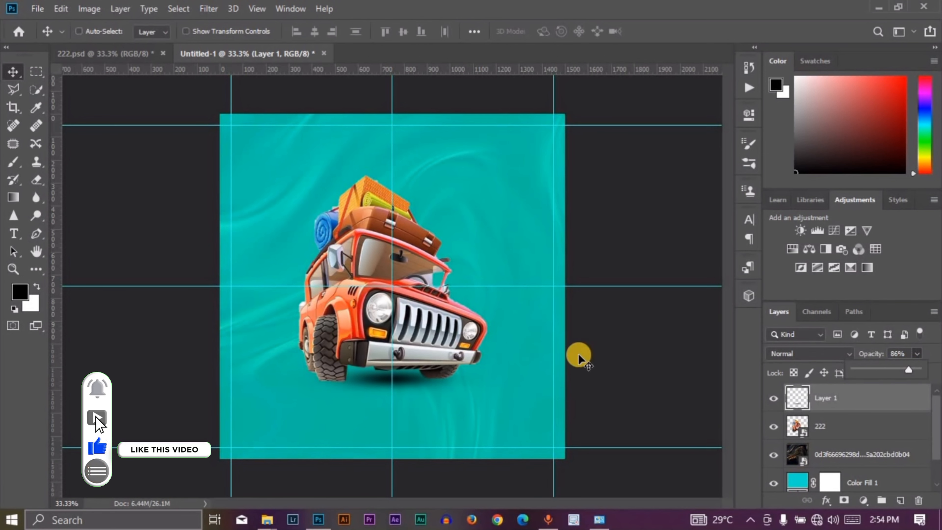
pyautogui.hotkey('ctrl', 't')
pyautogui.moveTo(394, 372); pyautogui.dragTo(406, 379)
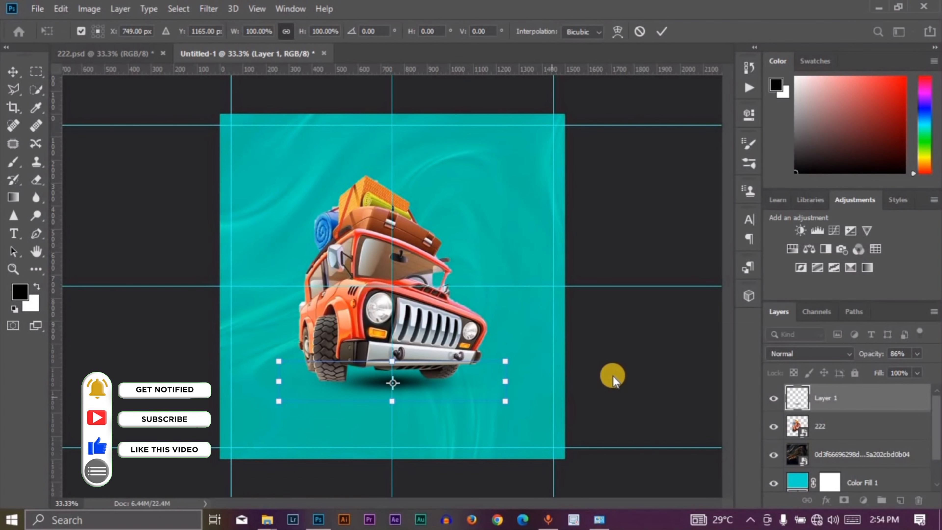
pyautogui.press('Return')
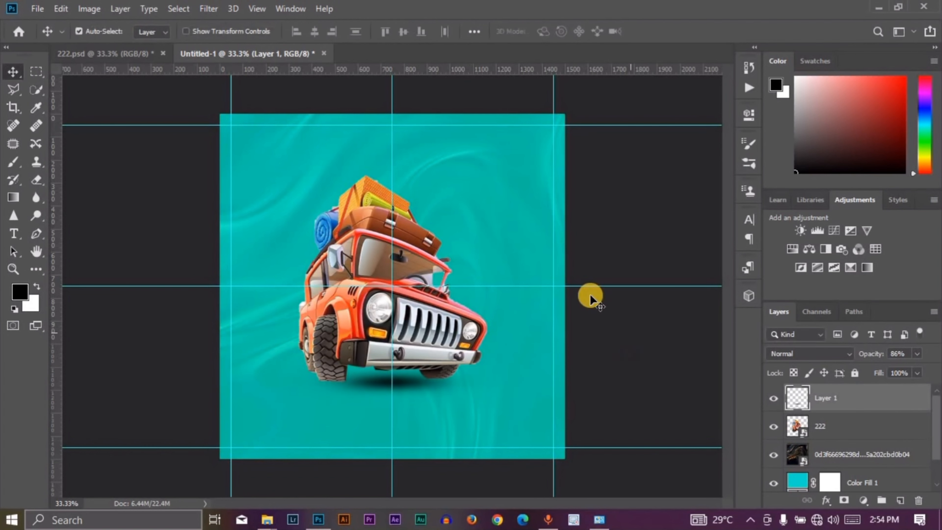
# Apply a Gaussian Blur with an 8 px radius to the car's shadow layer.
pyautogui.click(208, 9)
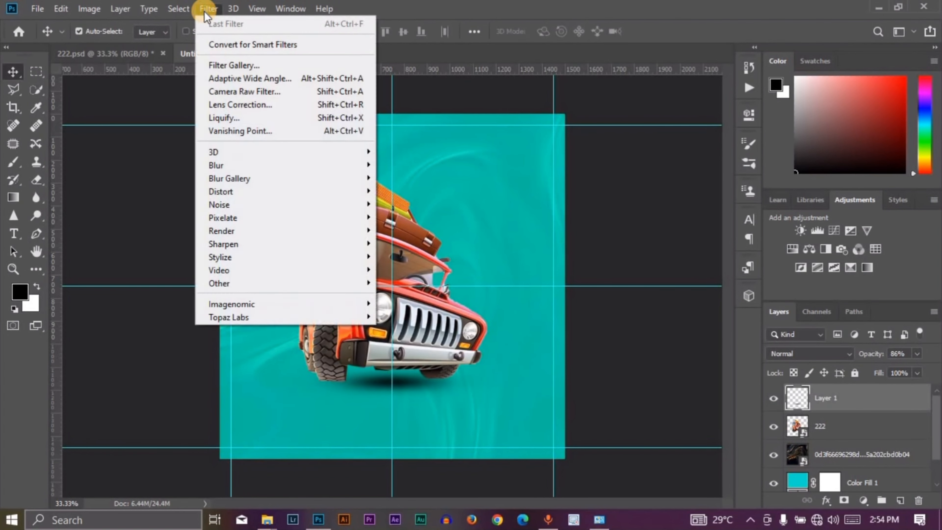
pyautogui.moveTo(271, 165)
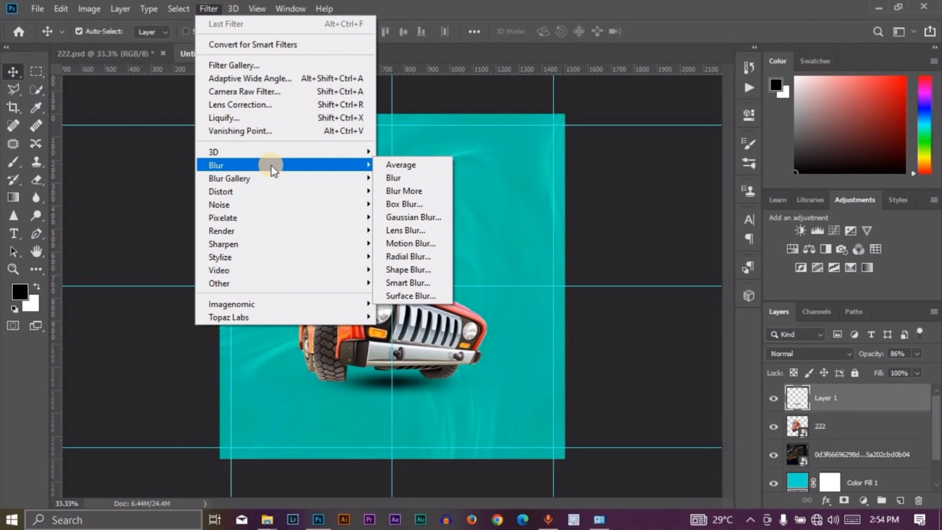
pyautogui.click(402, 218)
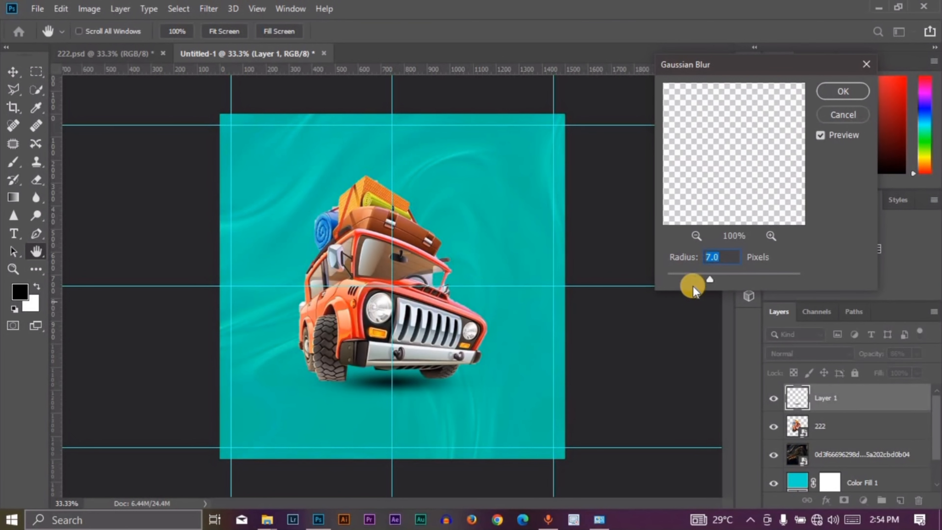
pyautogui.moveTo(694, 277); pyautogui.dragTo(707, 281)
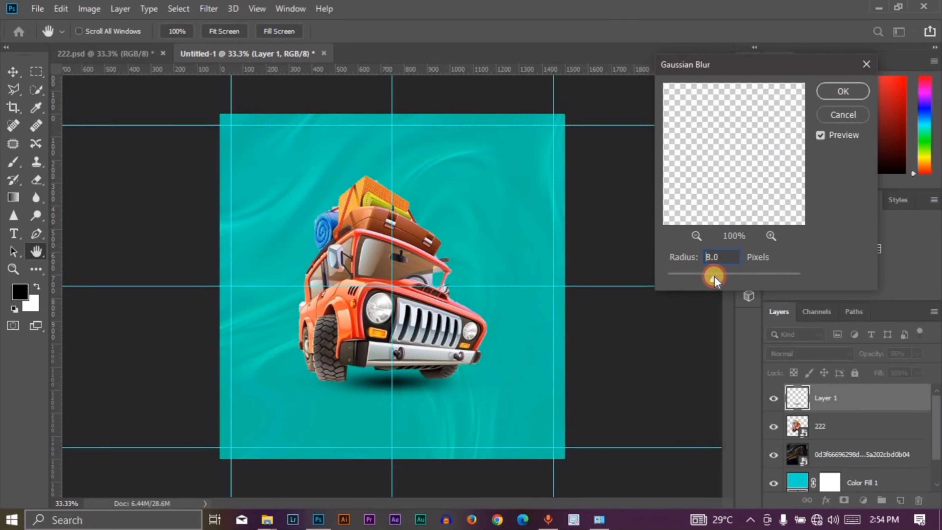
pyautogui.click(843, 91)
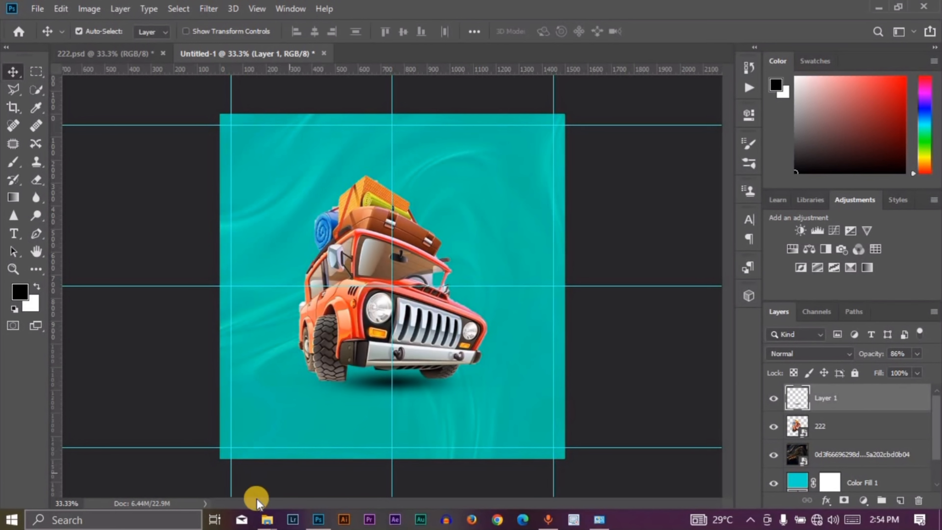
# Place the image 31a3b3bbf947be768cb0edcc07a24286 - Copy from New folder (2) into the design at 100% size.
pyautogui.moveTo(262, 519)
pyautogui.click(220, 473)
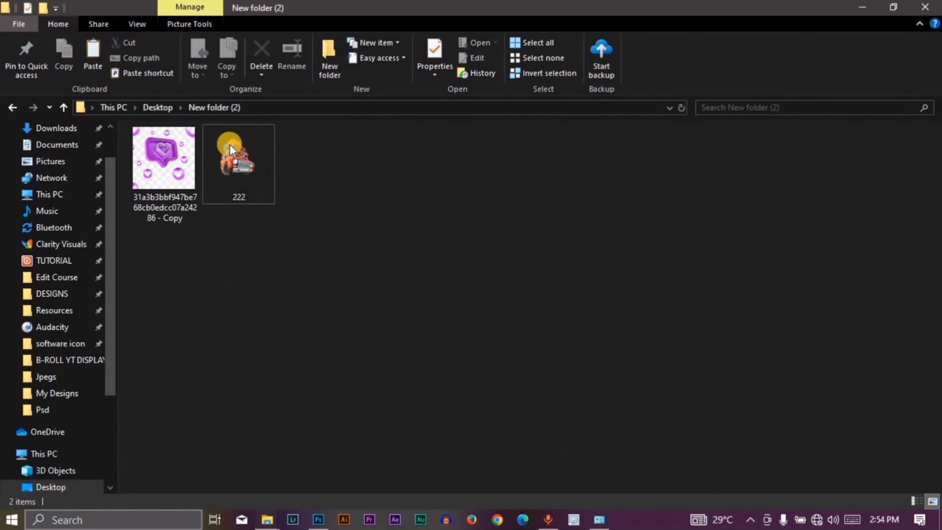
pyautogui.click(164, 184)
pyautogui.moveTo(292, 429); pyautogui.dragTo(405, 314)
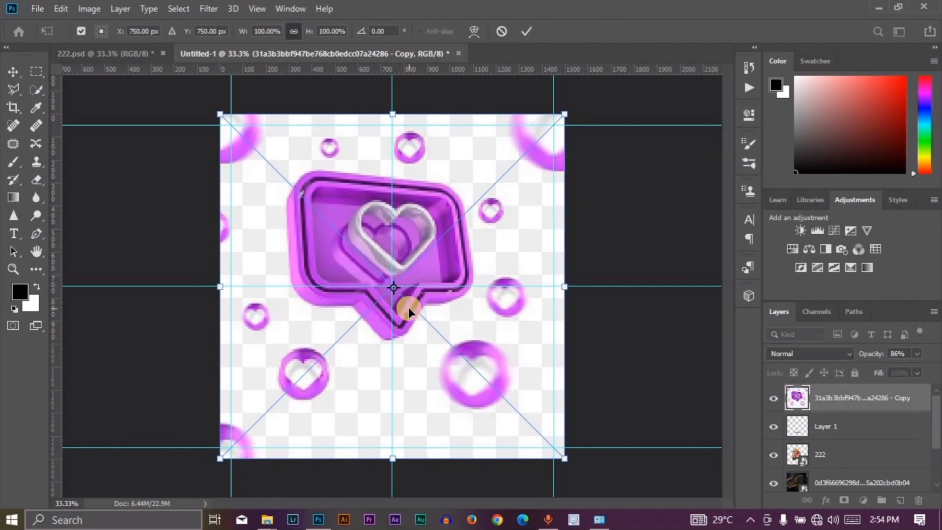
pyautogui.press('Return')
# Select the large purple heart speech bubble, copy it to its own layer and delete the placed source image layer.
pyautogui.press('w')
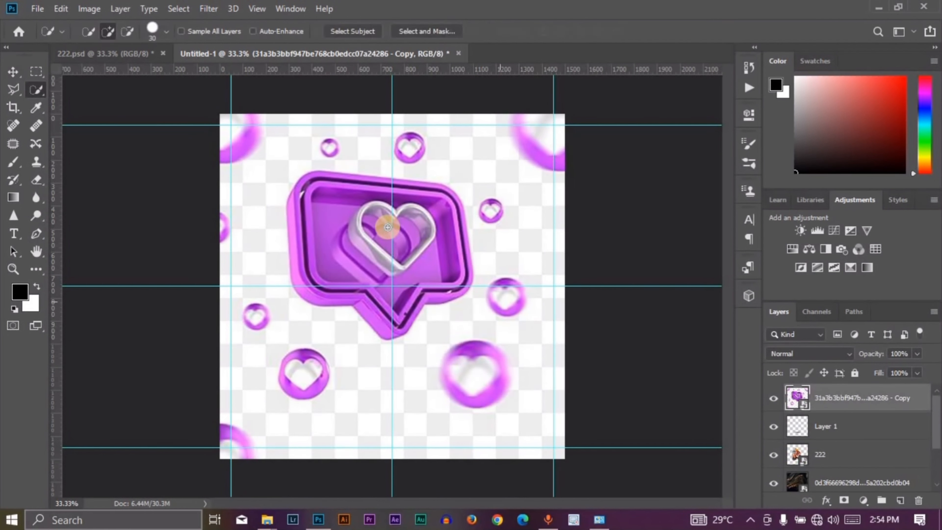
pyautogui.moveTo(378, 288); pyautogui.dragTo(357, 242)
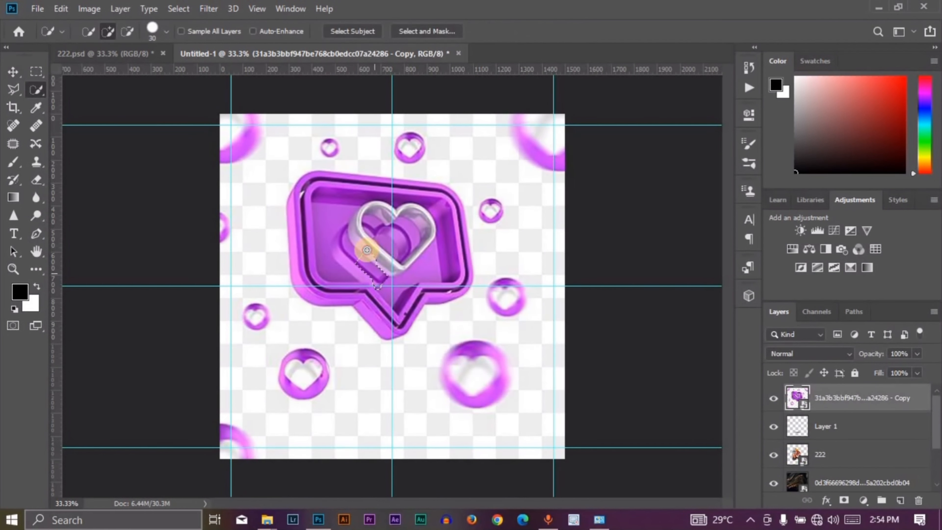
pyautogui.click(352, 32)
pyautogui.click(418, 203)
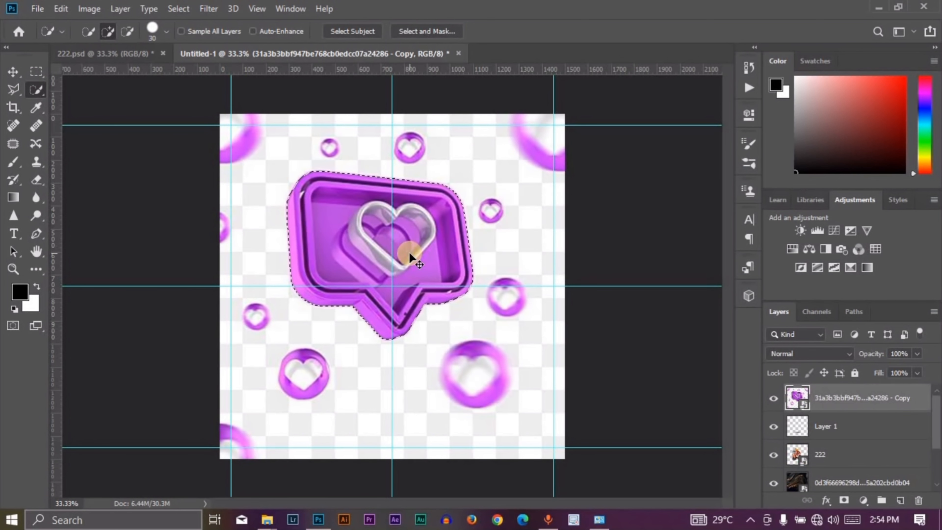
pyautogui.hotkey('ctrl', 'j')
pyautogui.press('v')
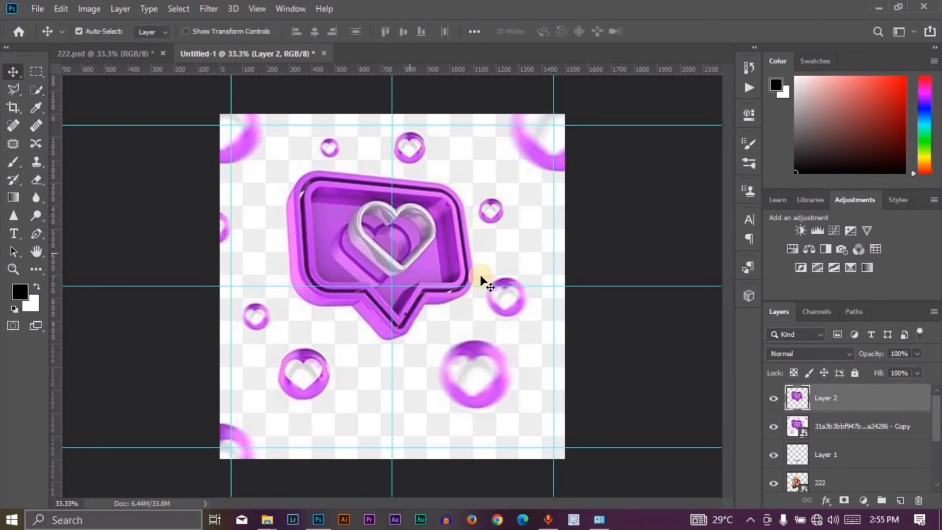
pyautogui.click(879, 430)
pyautogui.press('Delete')
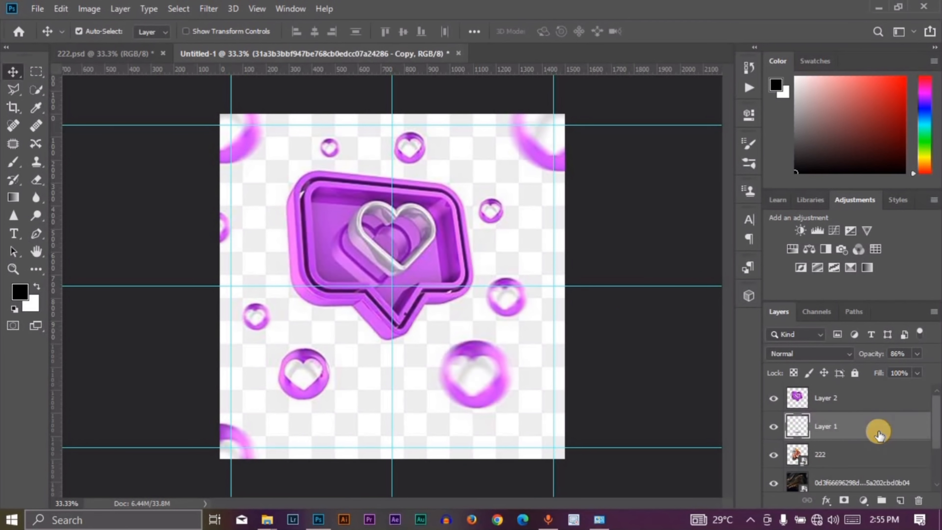
# Scale the speech bubble to about 33.5%, rotate it about 32.5° and place it beside the car at about X 1224 px, Y 750 px.
pyautogui.hotkey('ctrl', 't')
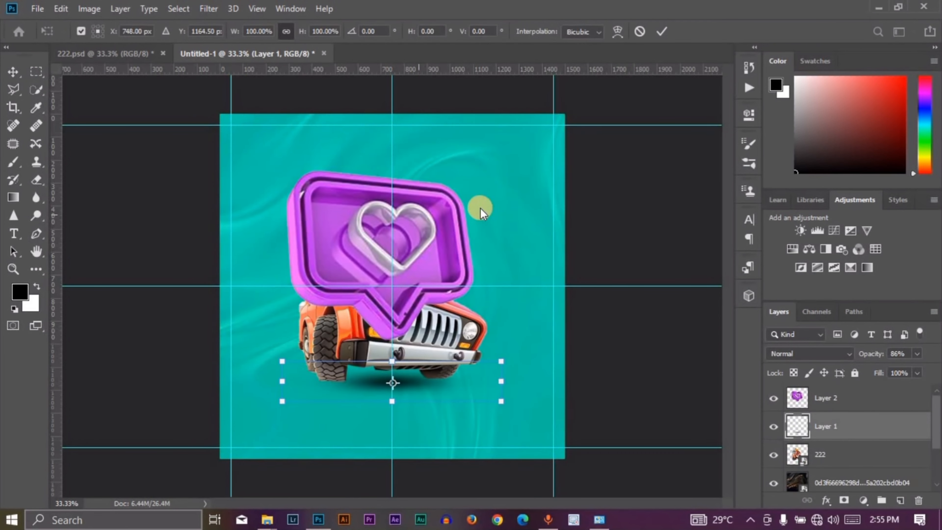
pyautogui.click(850, 408)
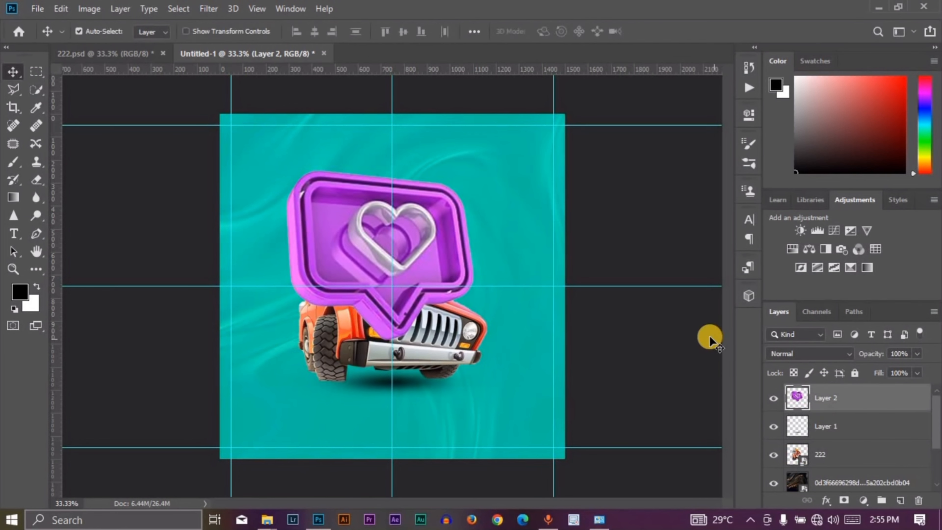
pyautogui.hotkey('ctrl', 't')
pyautogui.moveTo(474, 170); pyautogui.dragTo(436, 204)
pyautogui.moveTo(430, 236); pyautogui.dragTo(528, 249)
pyautogui.moveTo(551, 211); pyautogui.dragTo(529, 285)
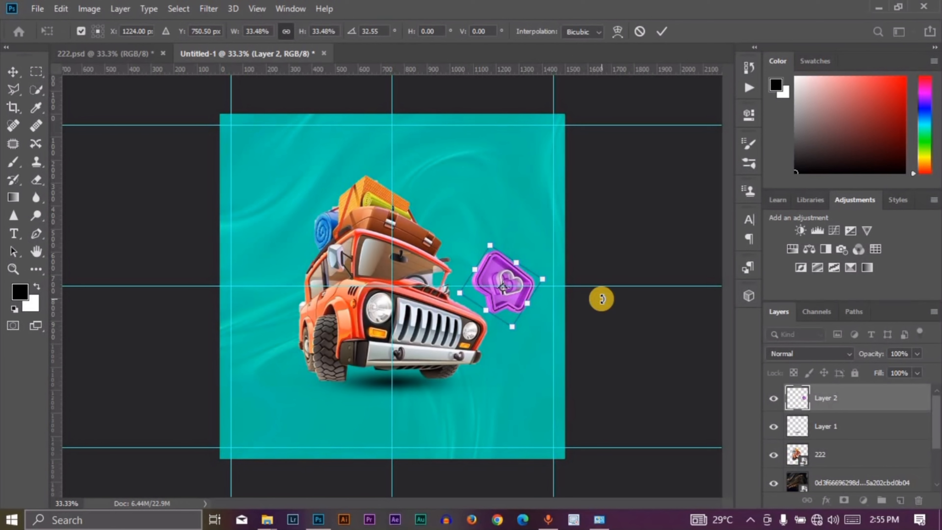
pyautogui.press('Return')
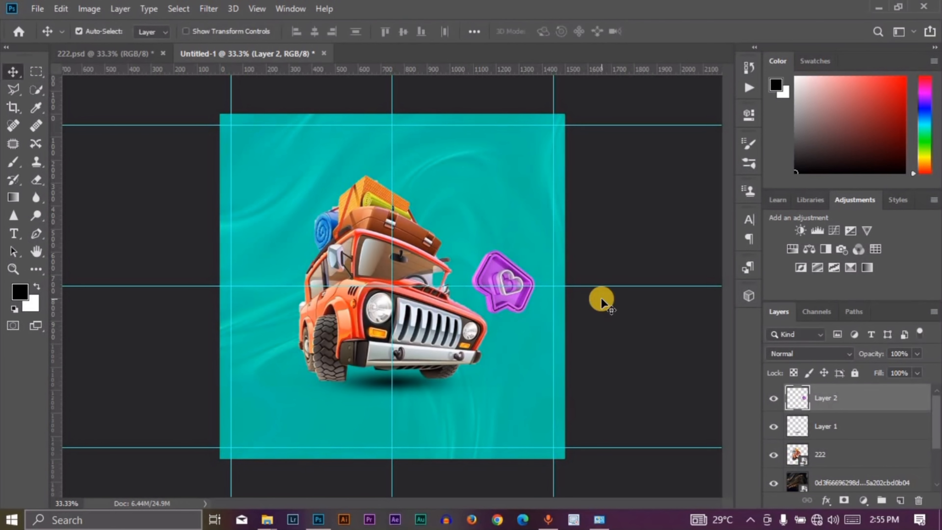
# Recolour the speech bubble golden orange with Hue/Saturation, setting the hue to +110.
pyautogui.hotkey('ctrl', 'u')
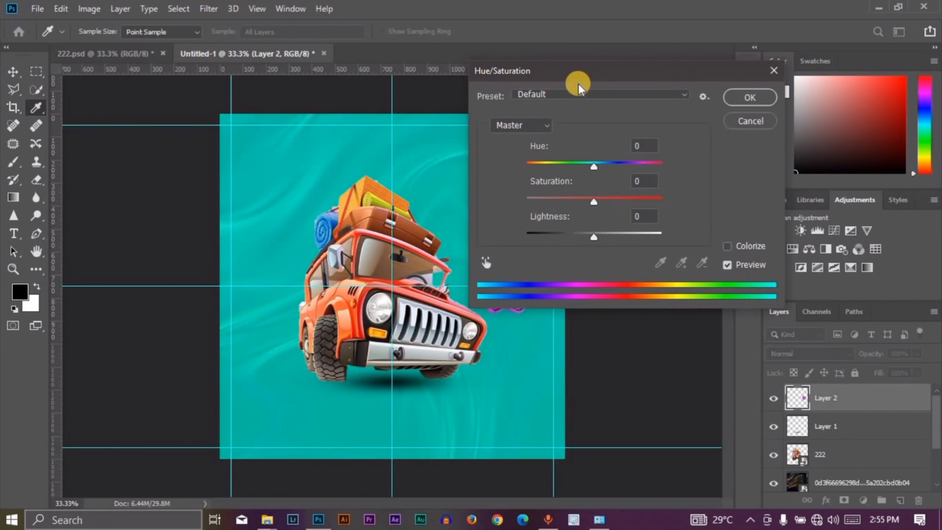
pyautogui.moveTo(584, 78); pyautogui.dragTo(717, 81)
pyautogui.moveTo(726, 169); pyautogui.dragTo(756, 181)
pyautogui.moveTo(776, 170); pyautogui.dragTo(776, 169)
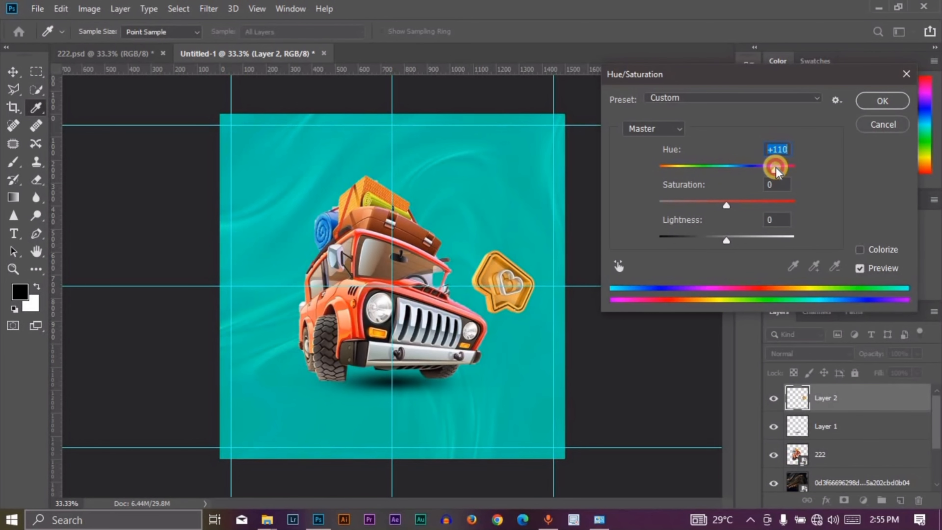
pyautogui.click(883, 100)
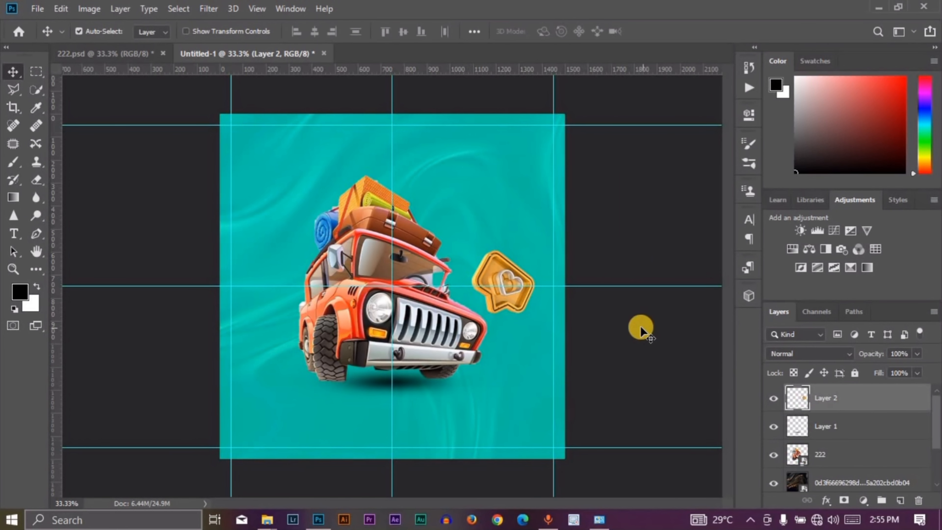
# Shift the golden speech bubble slightly down beside the car's hood.
pyautogui.hotkey('ctrl', 't')
pyautogui.moveTo(521, 268); pyautogui.dragTo(519, 278)
pyautogui.press('Return')
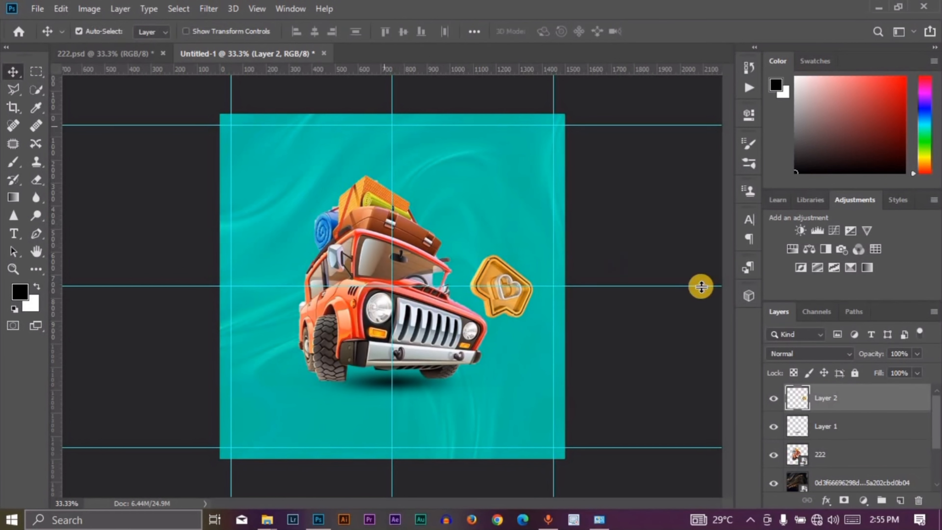
# Apply a Motion Blur with a -90° angle and 16 px distance to the golden speech bubble.
pyautogui.click(204, 9)
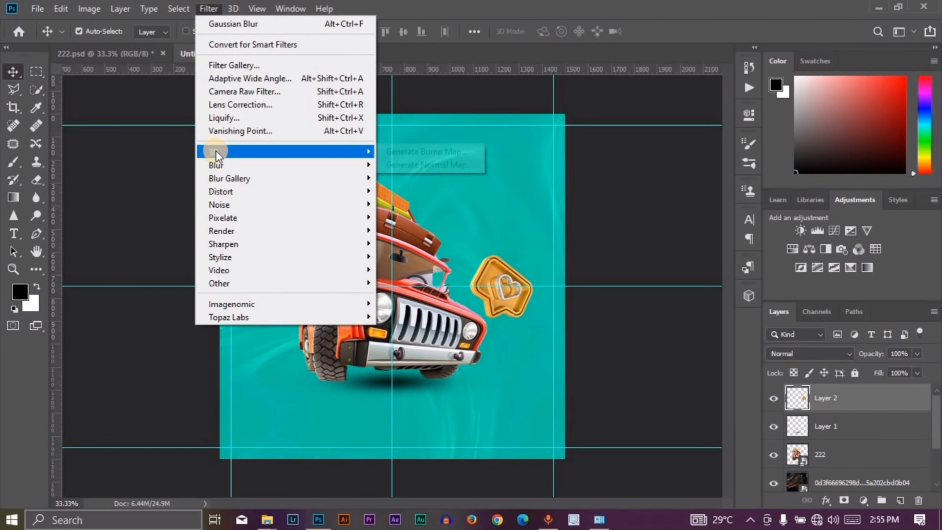
pyautogui.moveTo(238, 167)
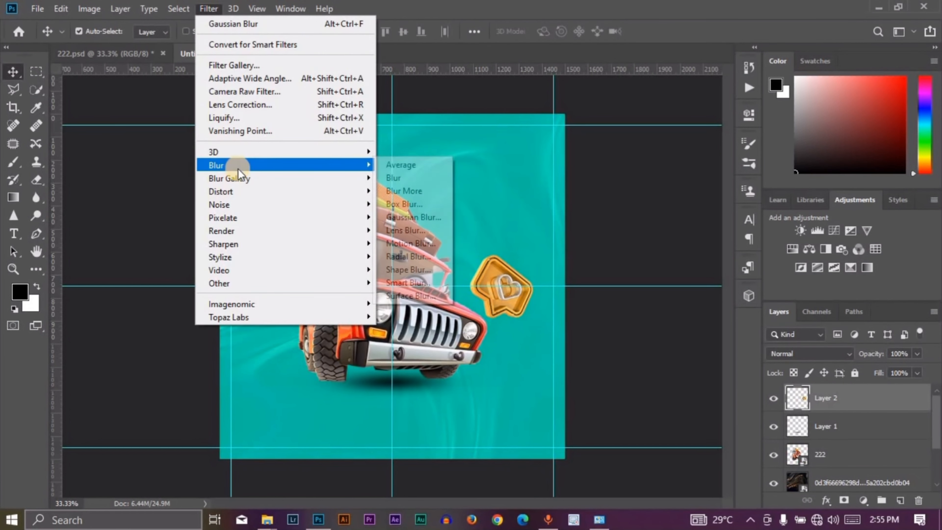
pyautogui.click(410, 243)
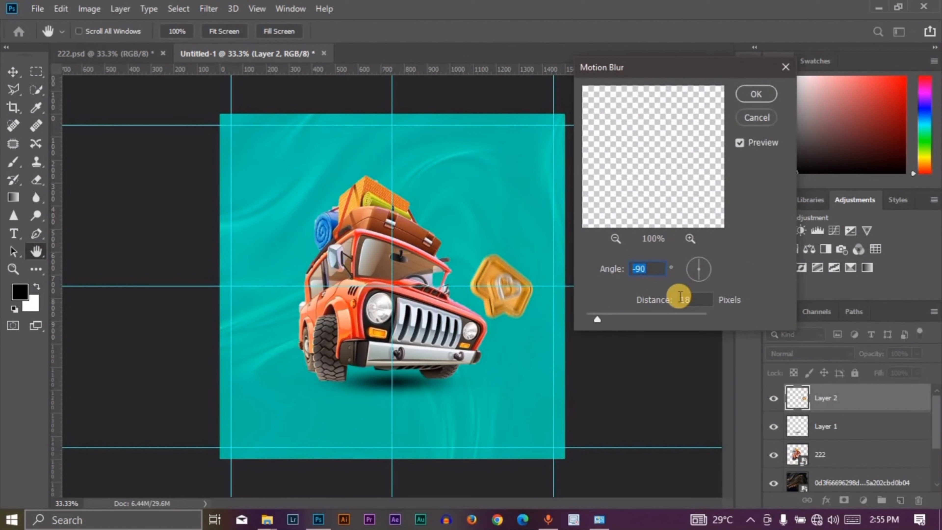
pyautogui.click(753, 95)
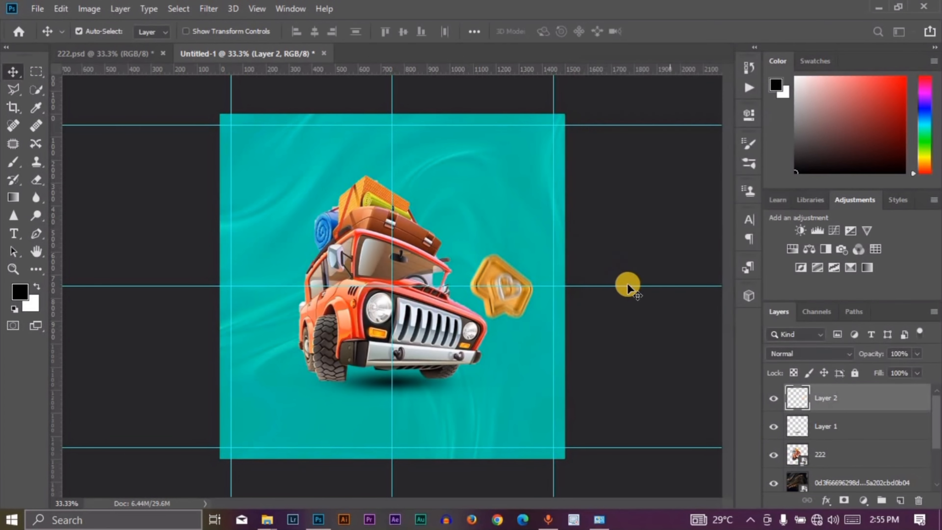
# Draw a rectangle about 1620 × 360 px across the design's lower edge, extending past both sides of the canvas.
pyautogui.click(609, 246)
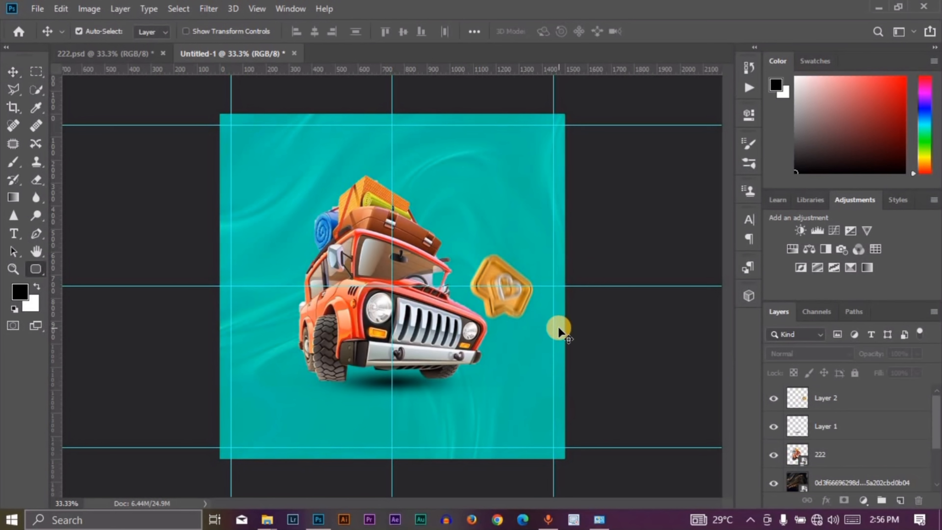
pyautogui.press('u')
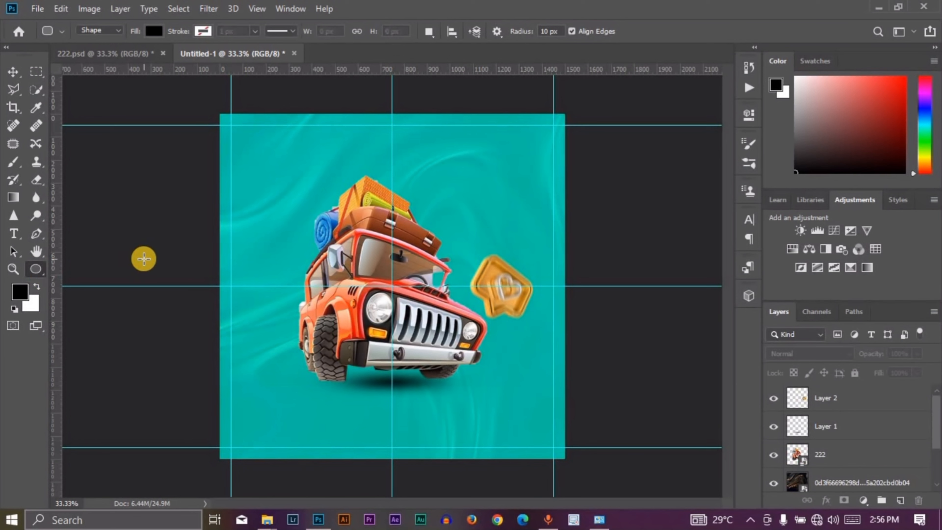
pyautogui.hotkey('shift', 'u')
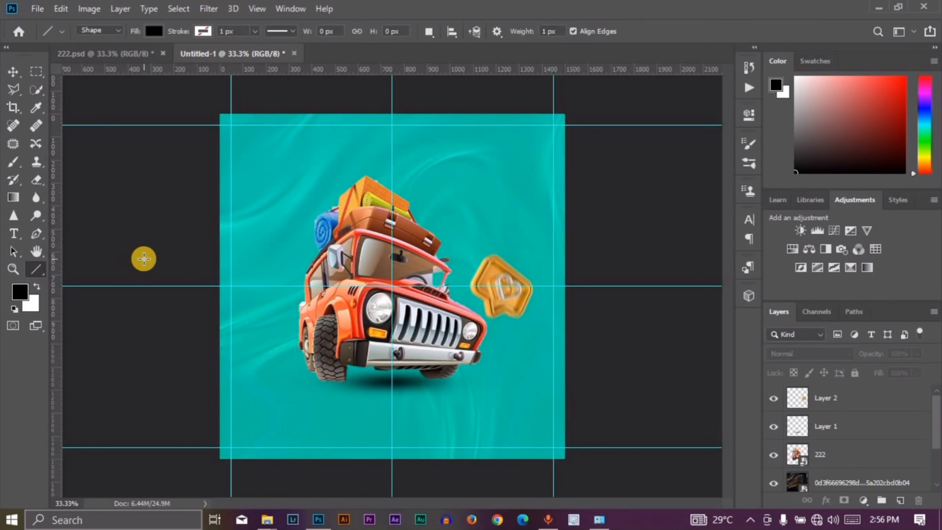
pyautogui.hotkey('shift', 'u')
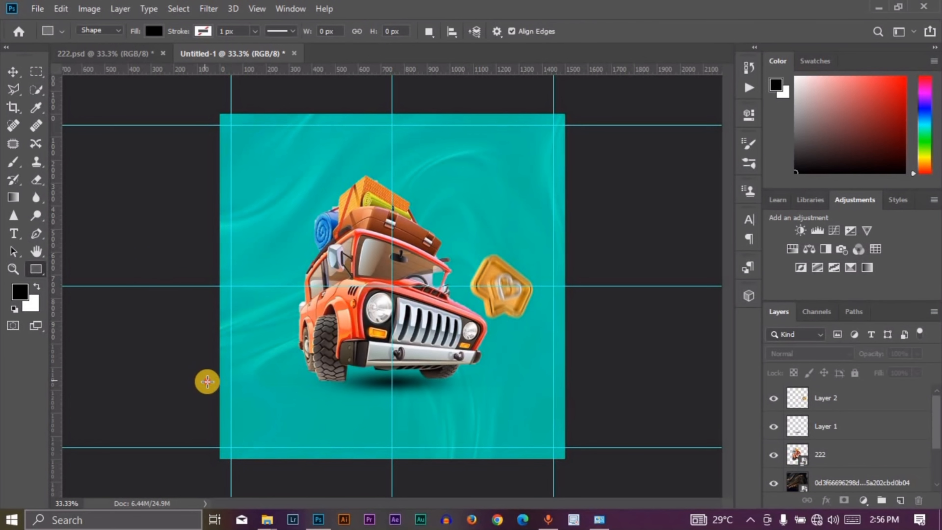
pyautogui.moveTo(207, 381); pyautogui.dragTo(579, 465)
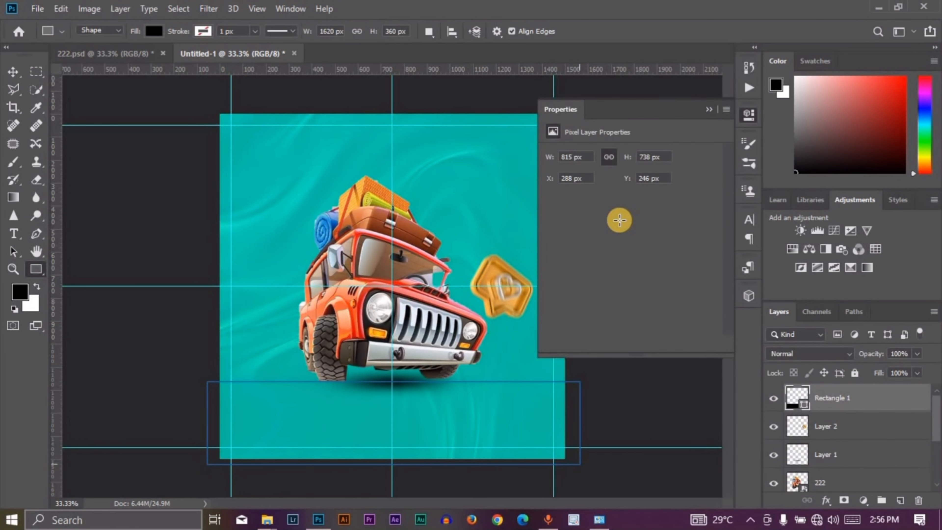
# Set the rectangle's fill colour to white.
pyautogui.click(551, 192)
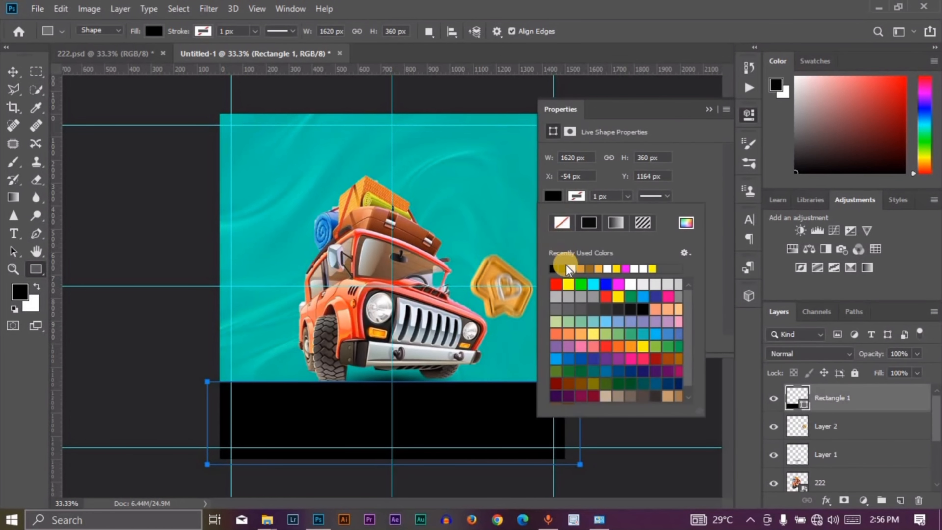
pyautogui.click(572, 268)
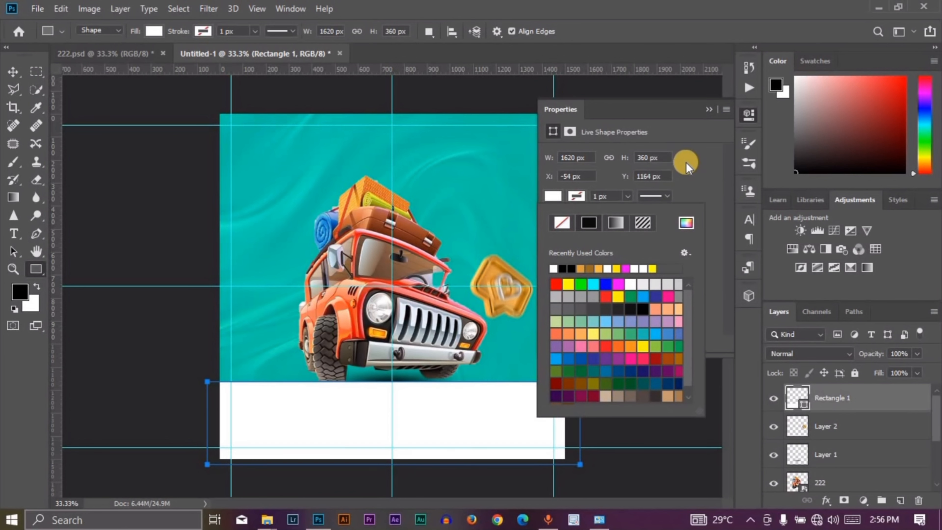
pyautogui.click(708, 108)
# Move the white rectangle down so its upper edge sits just below the car's shadow.
pyautogui.click(14, 71)
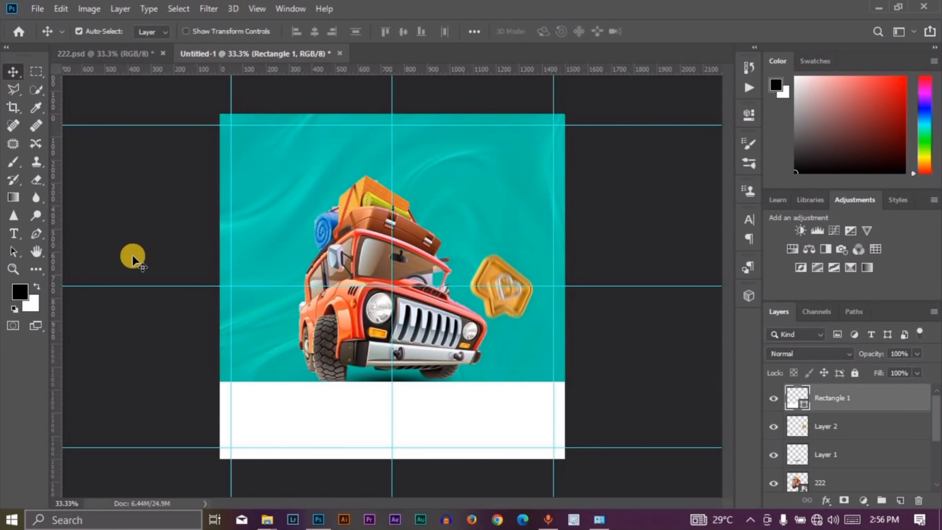
pyautogui.click(464, 395)
pyautogui.moveTo(465, 394); pyautogui.dragTo(466, 408)
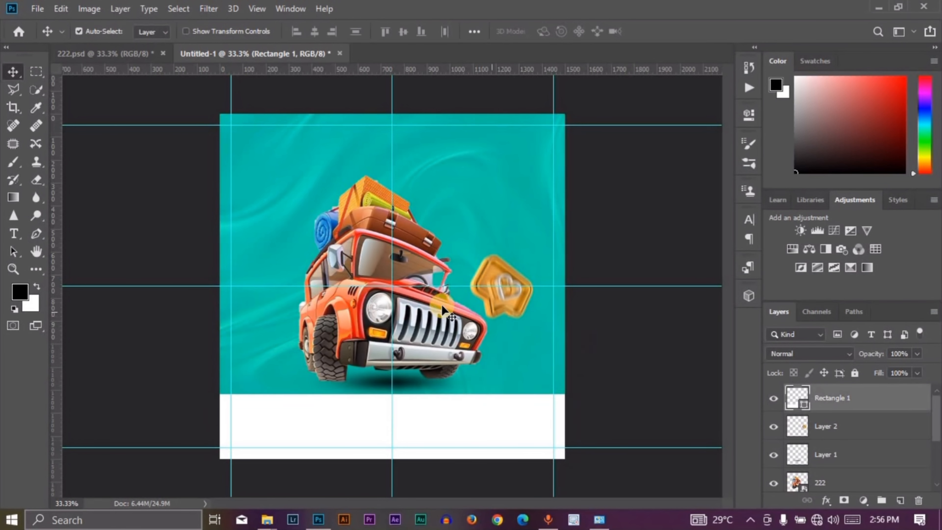
# Scale the car and its shadow together to about 96% and centre them on the canvas at X 750 px, Y 750 px.
pyautogui.click(837, 483)
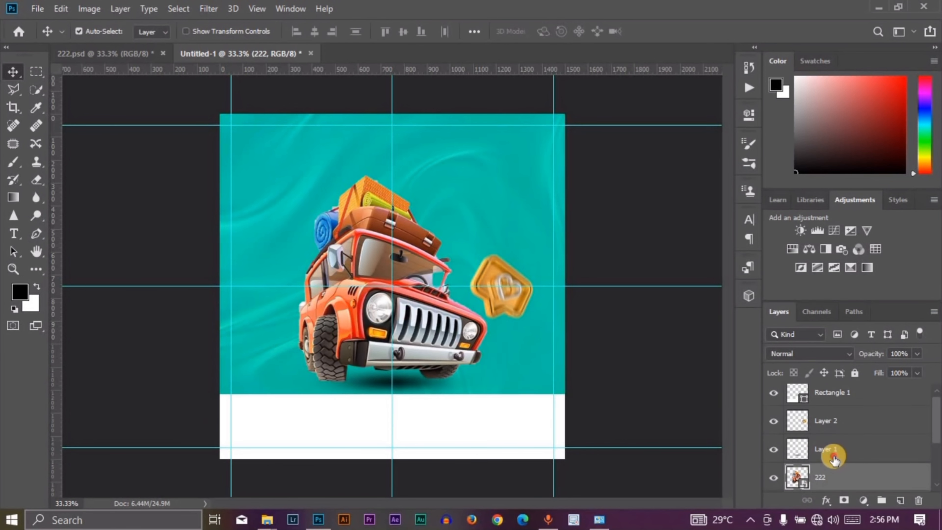
pyautogui.keyDown('ctrl'); pyautogui.click(834, 451); pyautogui.keyUp('ctrl')
pyautogui.hotkey('ctrl', 't')
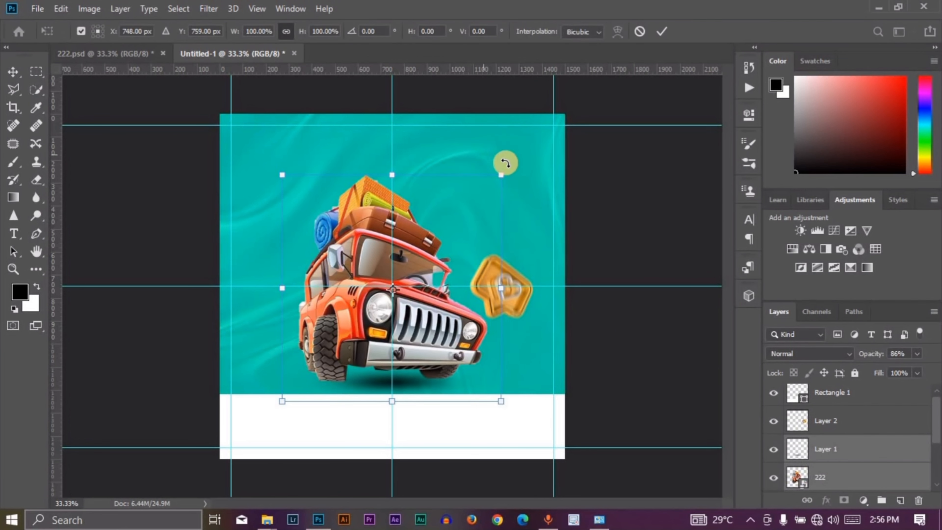
pyautogui.moveTo(504, 169); pyautogui.dragTo(500, 174)
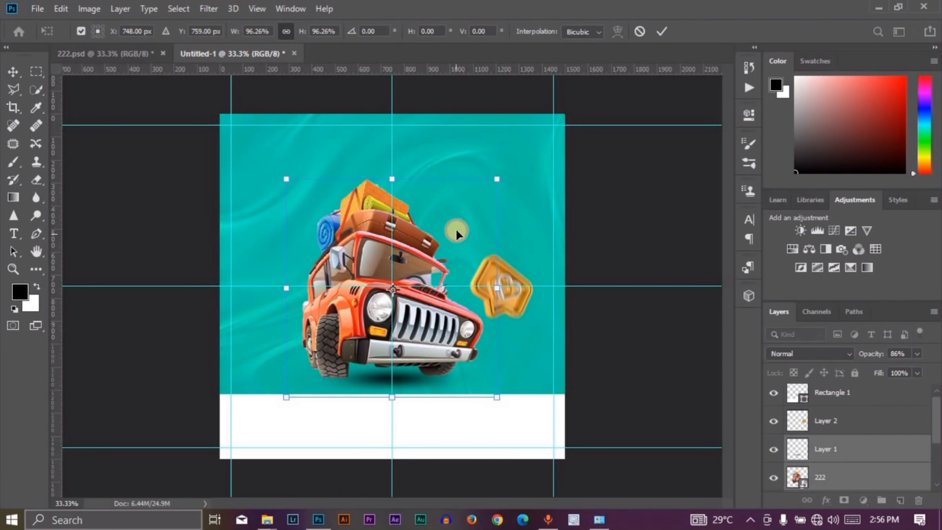
pyautogui.moveTo(456, 229); pyautogui.dragTo(458, 227)
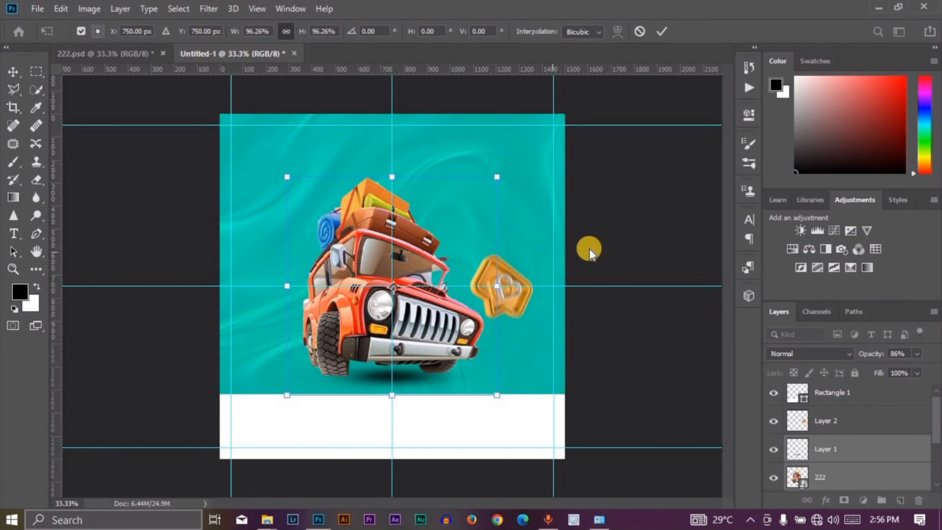
# Scale the golden heart speech bubble down to about 92.5%, keeping it beside the car.
pyautogui.click(842, 420)
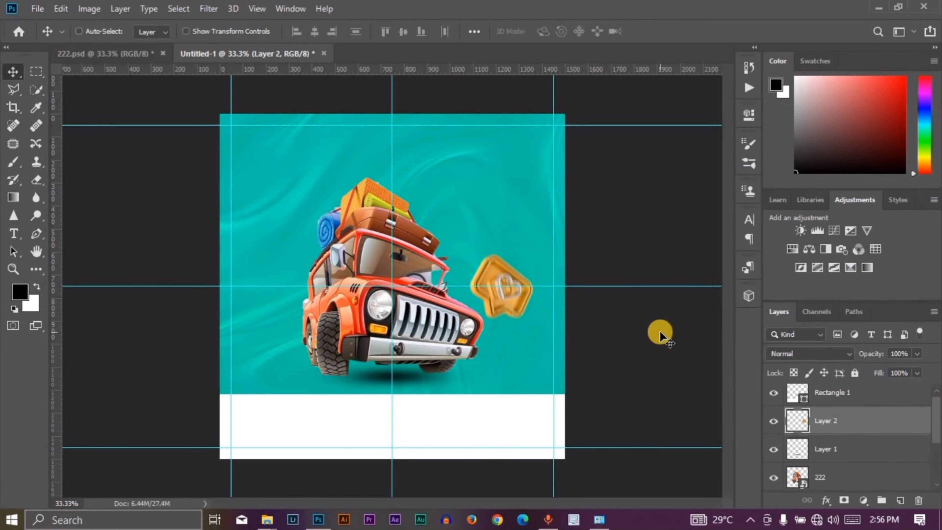
pyautogui.hotkey('ctrl', 't')
pyautogui.moveTo(534, 249); pyautogui.dragTo(503, 266)
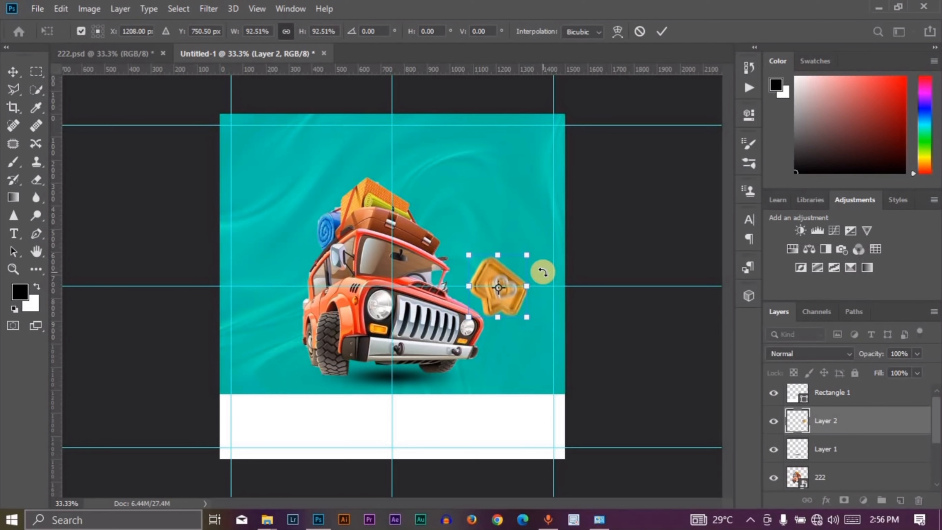
pyautogui.press('Return')
# Stretch the white footer rectangle's upper edge slightly upward, closer to the car's shadow.
pyautogui.keyDown('ctrl'); pyautogui.click(504, 402); pyautogui.keyUp('ctrl')
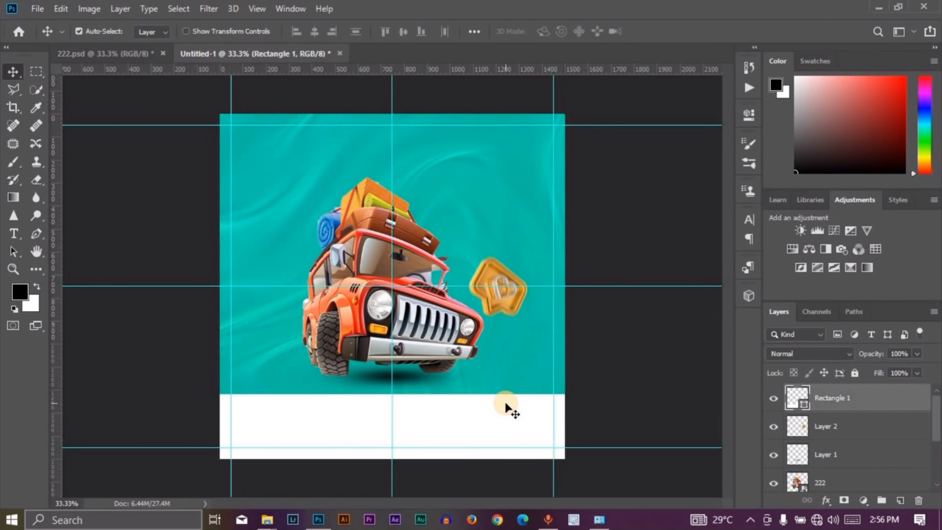
pyautogui.hotkey('ctrl', 't')
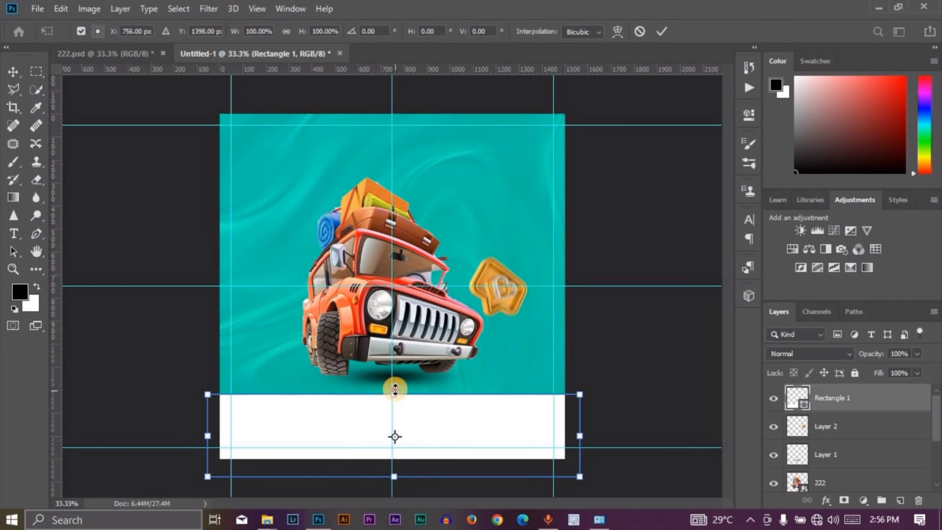
pyautogui.moveTo(395, 390); pyautogui.dragTo(396, 386)
pyautogui.press('Return')
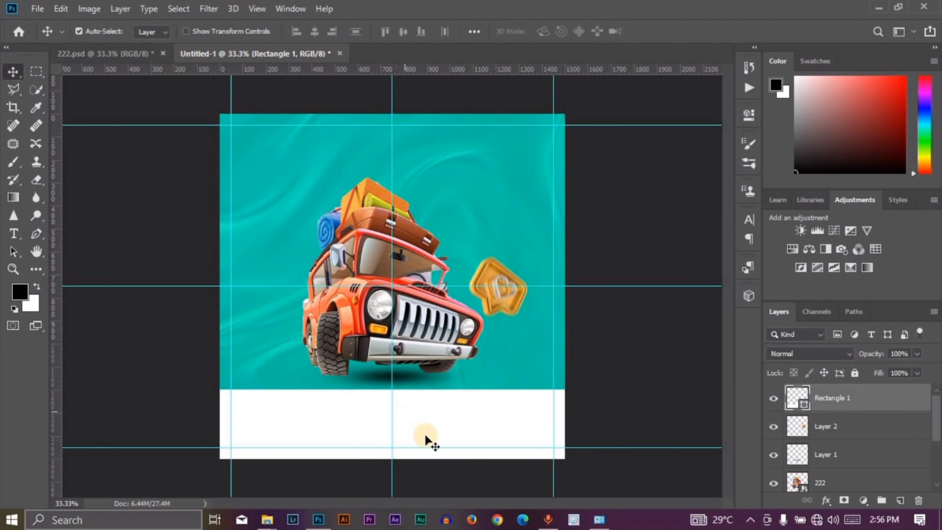
# Duplicate the white footer rectangle and reduce the copy's height to a thin strip along the footer's upper edge.
pyautogui.hotkey('ctrl', 'j')
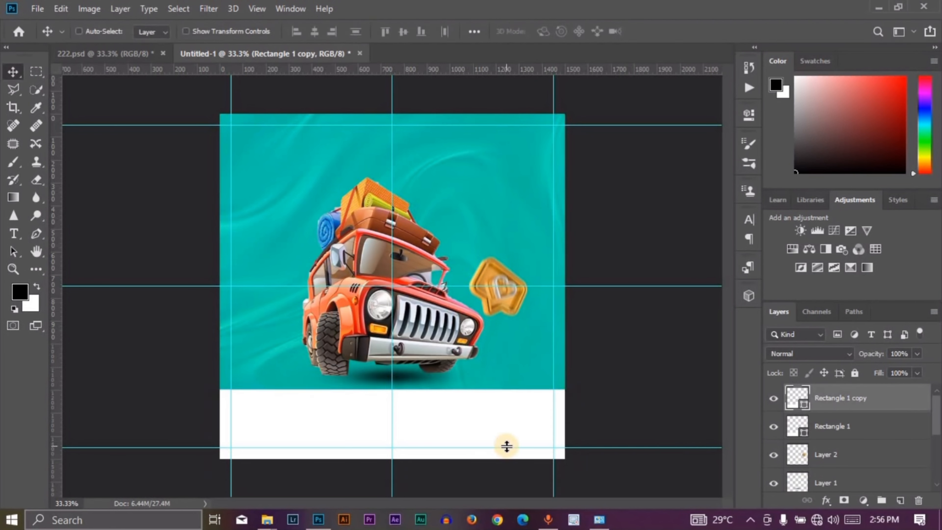
pyautogui.hotkey('ctrl', 't')
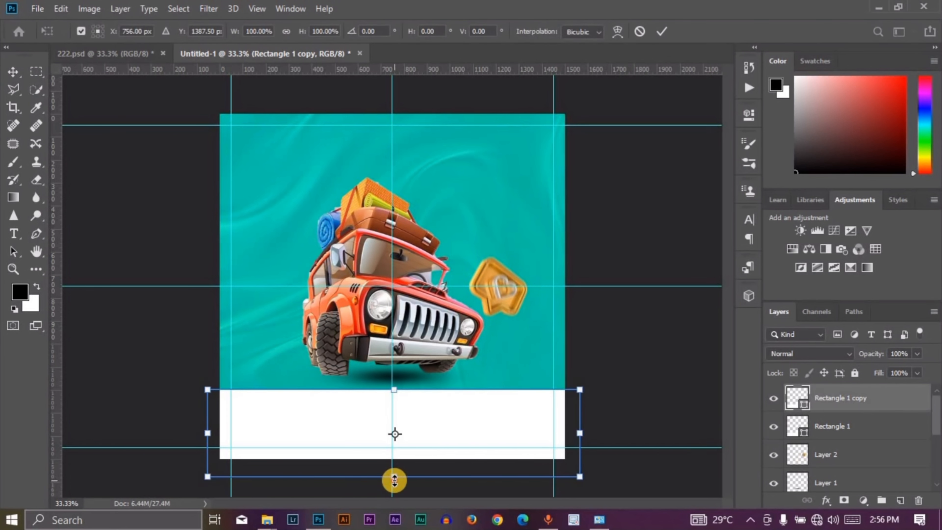
pyautogui.moveTo(394, 479); pyautogui.dragTo(395, 399)
pyautogui.press('Return')
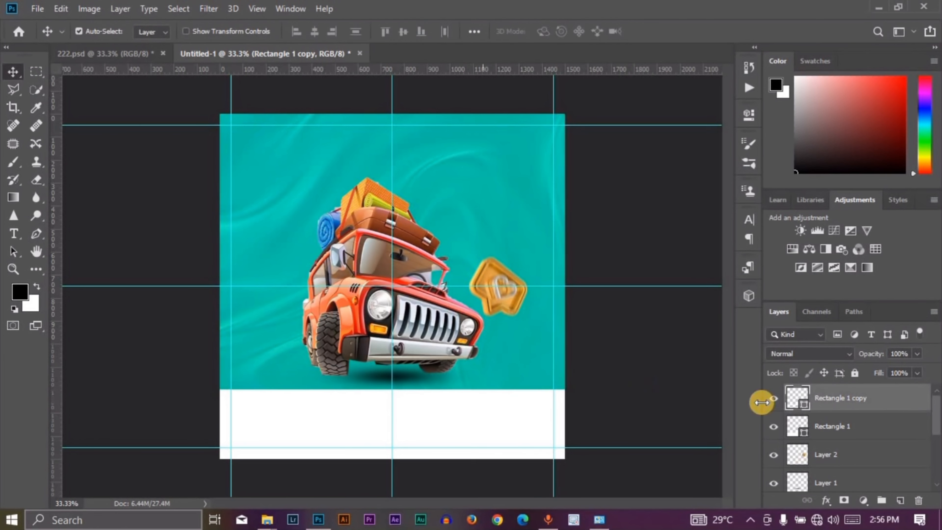
# Set the thin strip's fill to dark teal 08584e and deselect the layer.
pyautogui.click(797, 401)
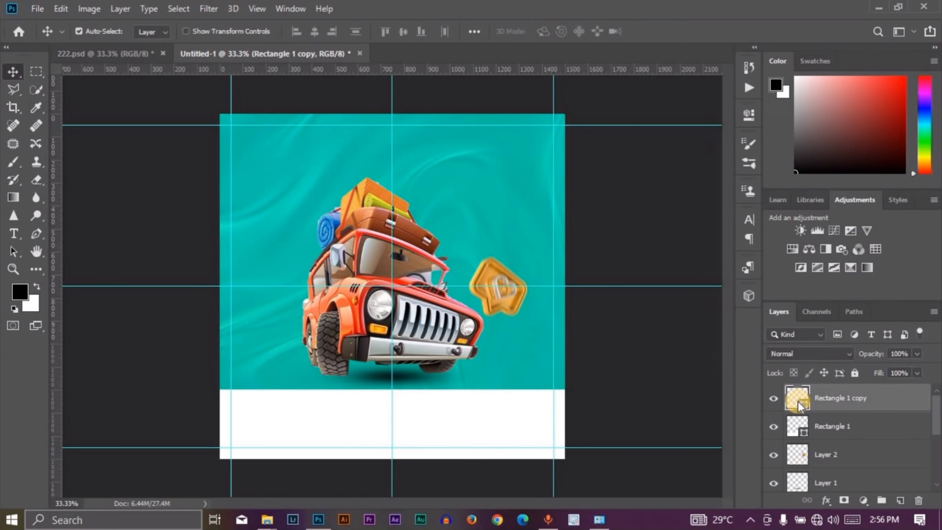
pyautogui.doubleClick(798, 401)
pyautogui.click(746, 234)
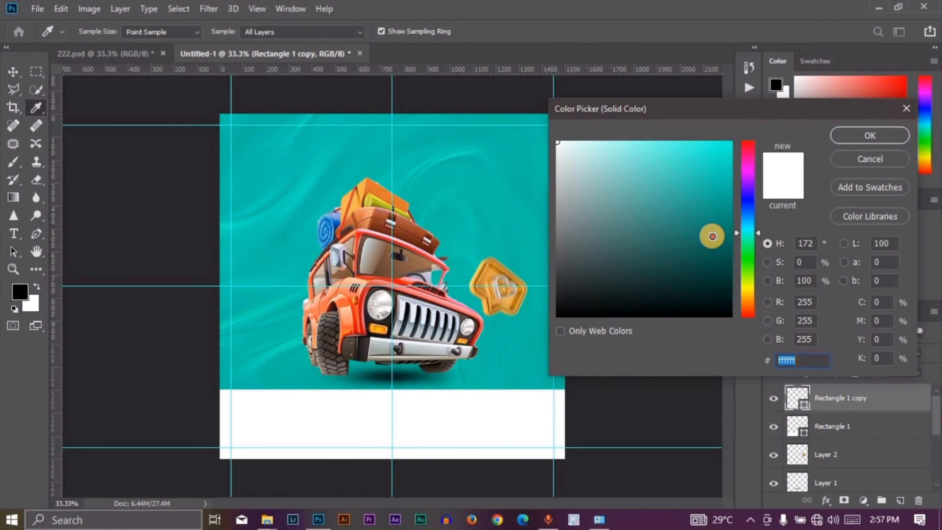
pyautogui.click(718, 256)
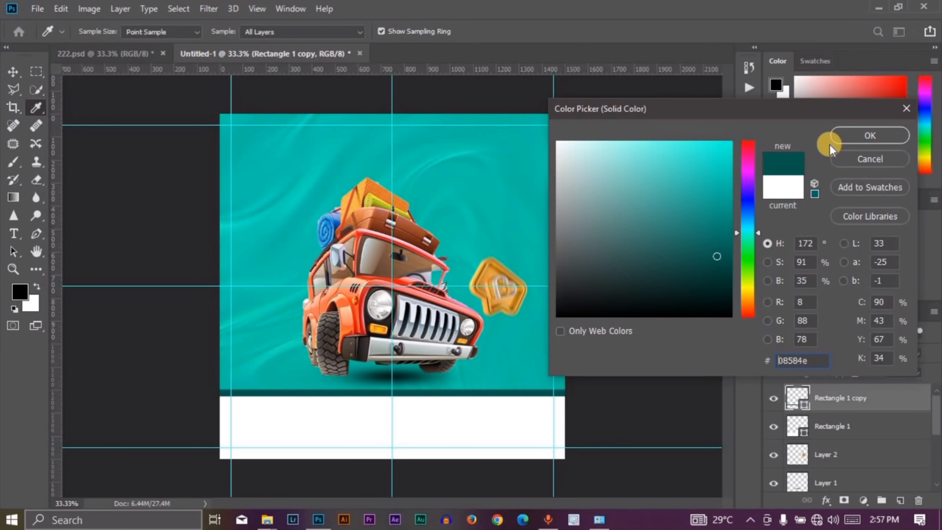
pyautogui.click(845, 140)
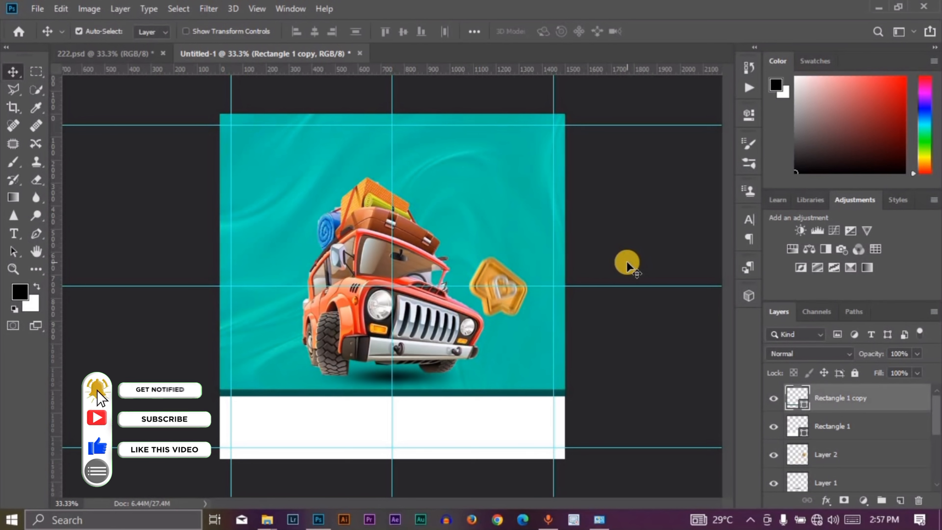
pyautogui.click(627, 262)
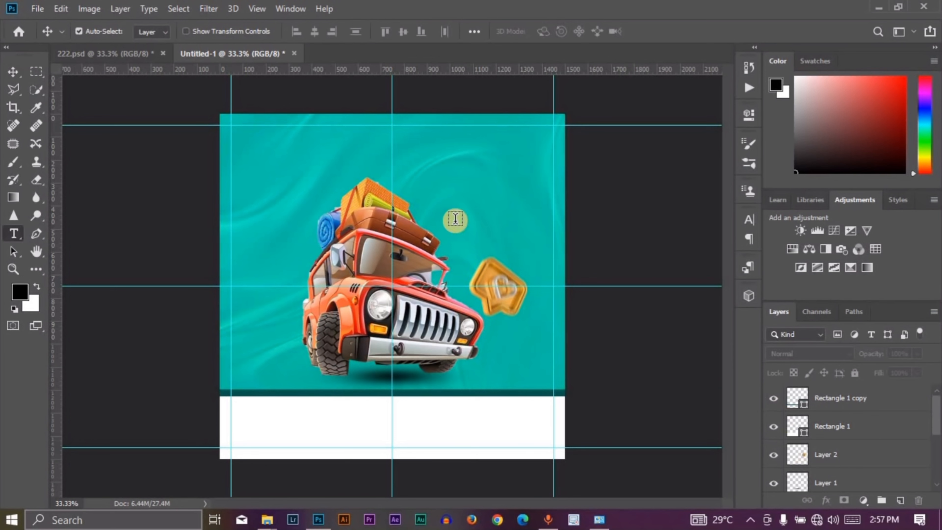
# Add the text "It’ Weekend" in black 45.95 pt Calibri above the car.
pyautogui.press('t')
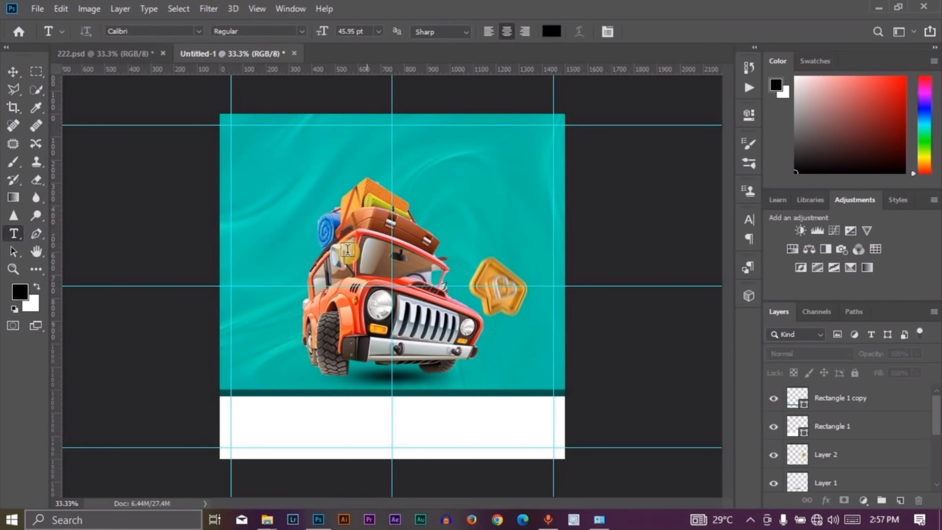
pyautogui.click(321, 161)
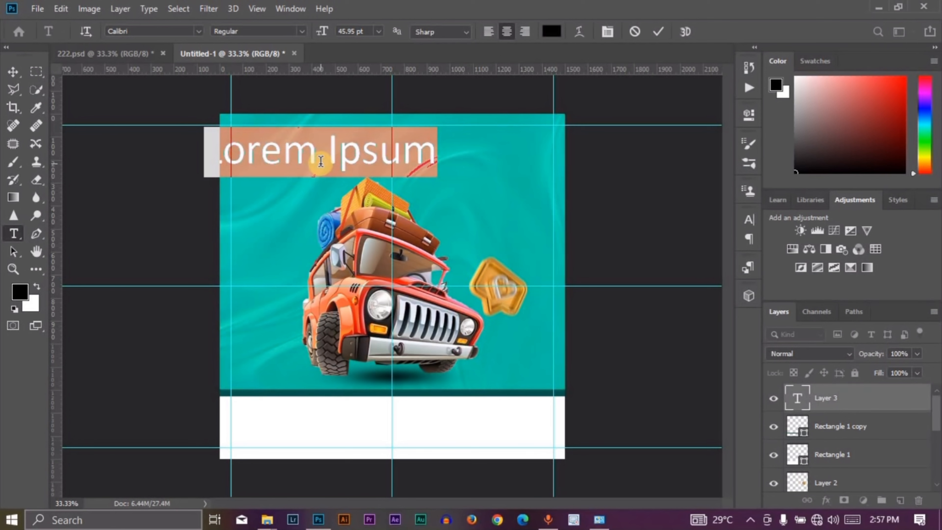
pyautogui.write('IT:')
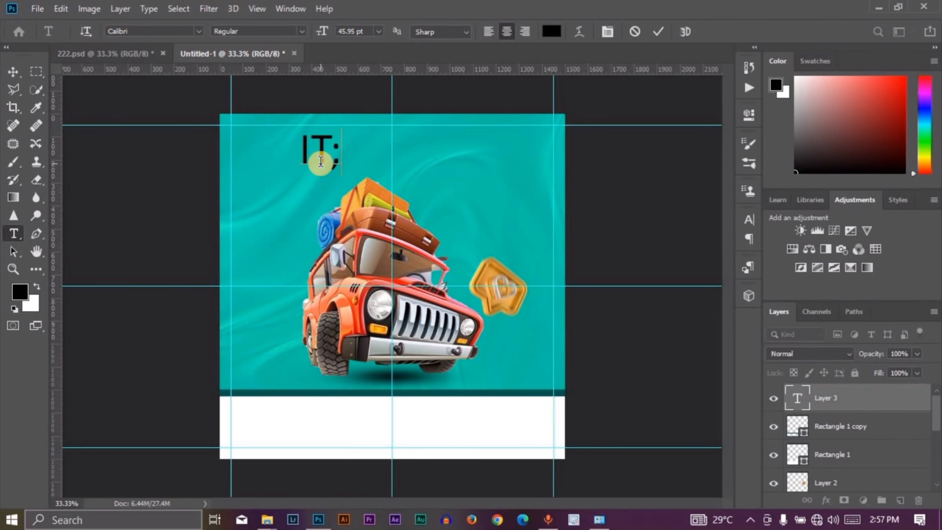
pyautogui.press('BackSpace')
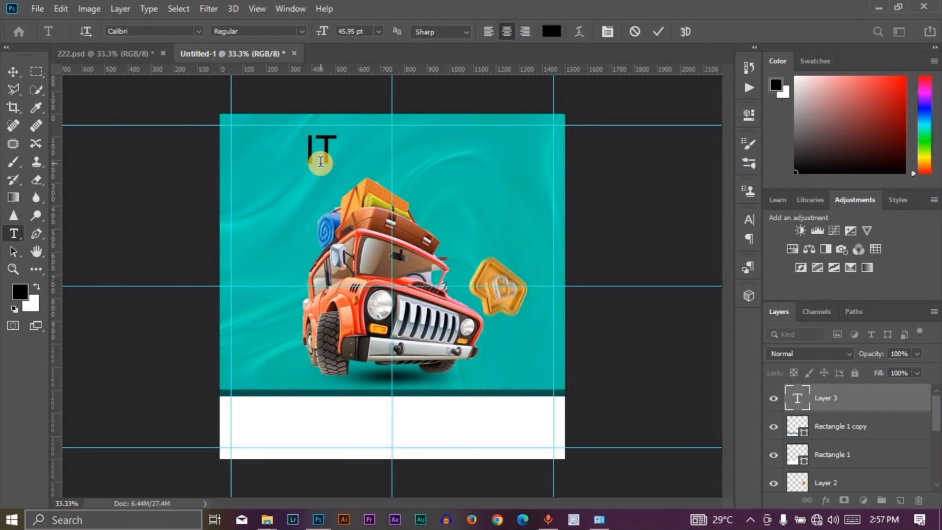
pyautogui.write(';')
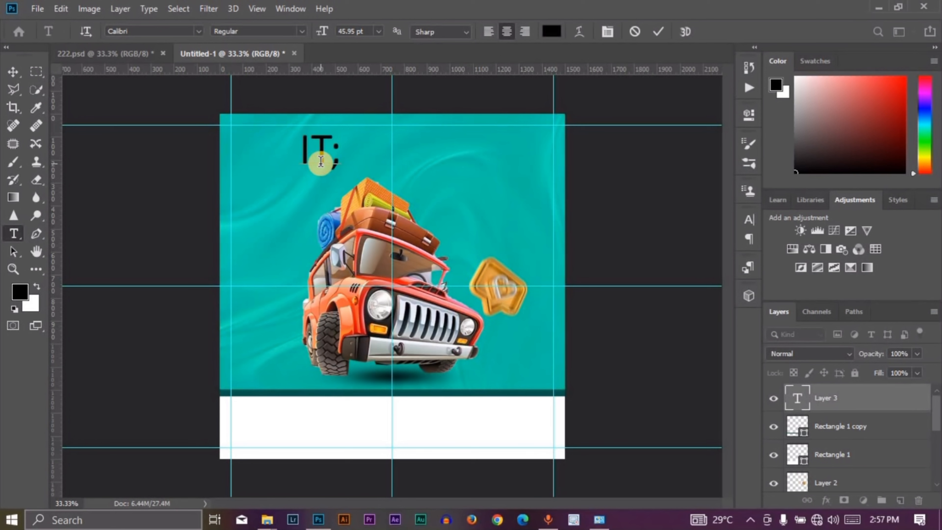
pyautogui.press('BackSpace')
pyautogui.press('BackSpace')
pyautogui.press('BackSpace')
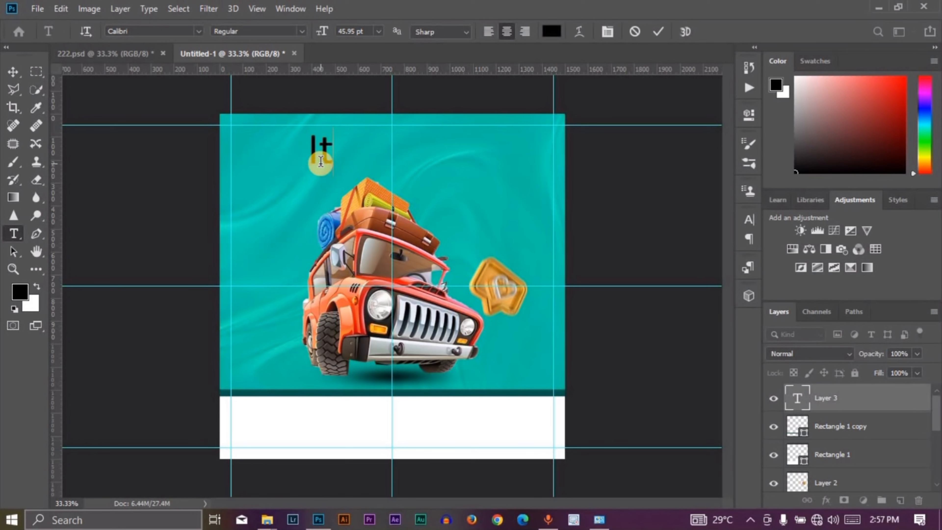
pyautogui.write('It:')
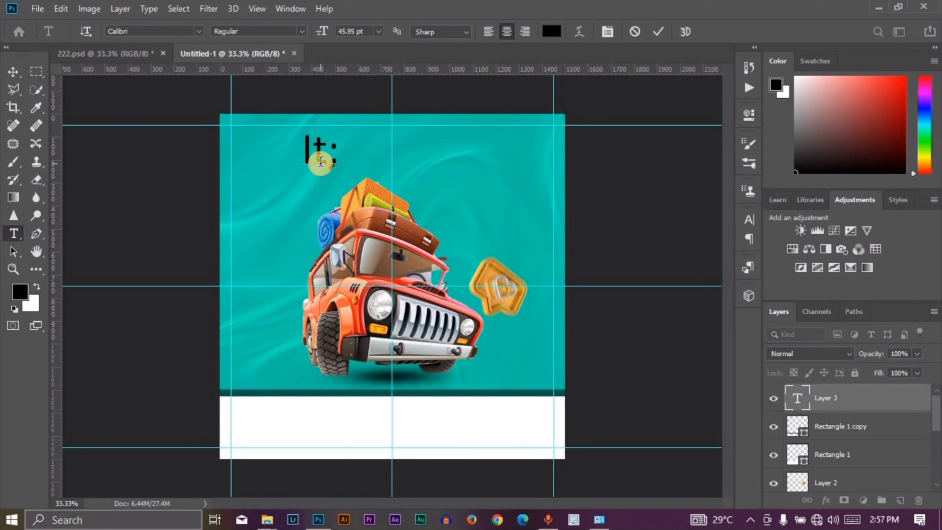
pyautogui.press('BackSpace')
pyautogui.write("'")
pyautogui.write(' Wee')
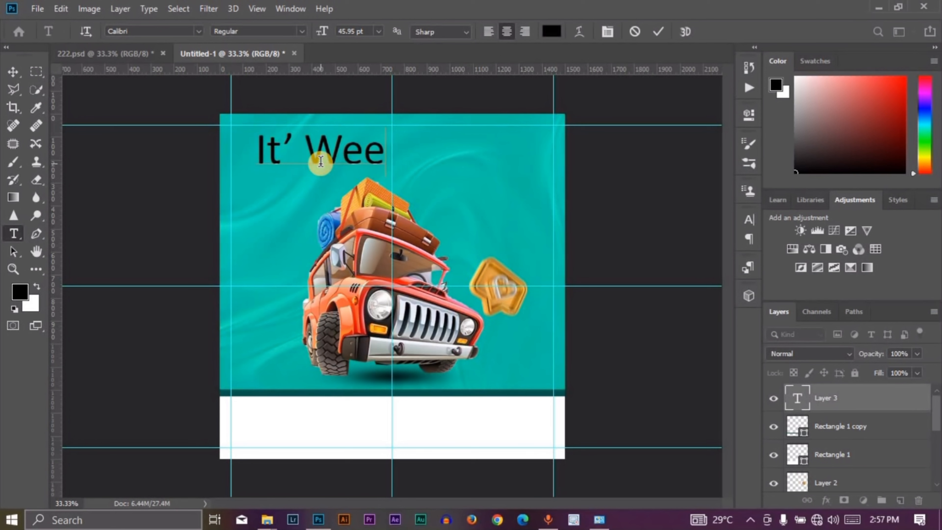
pyautogui.write('kend')
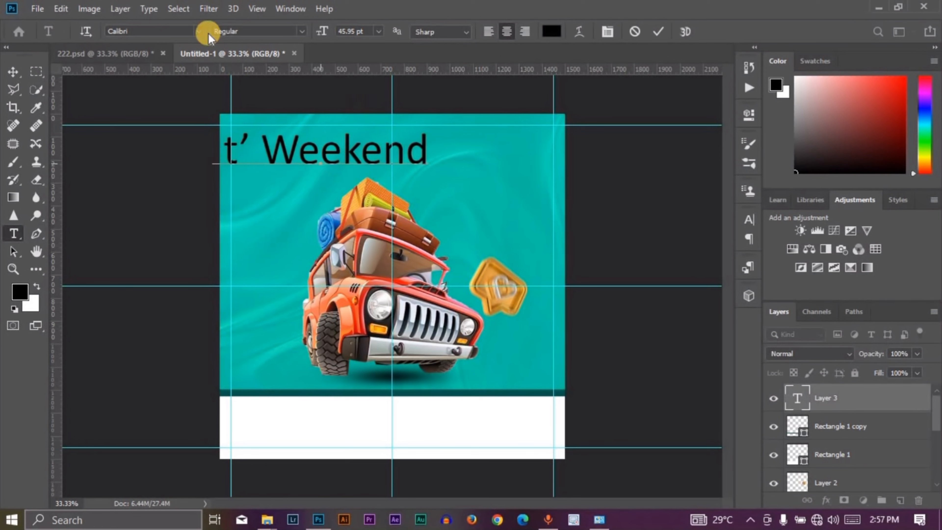
pyautogui.click(14, 71)
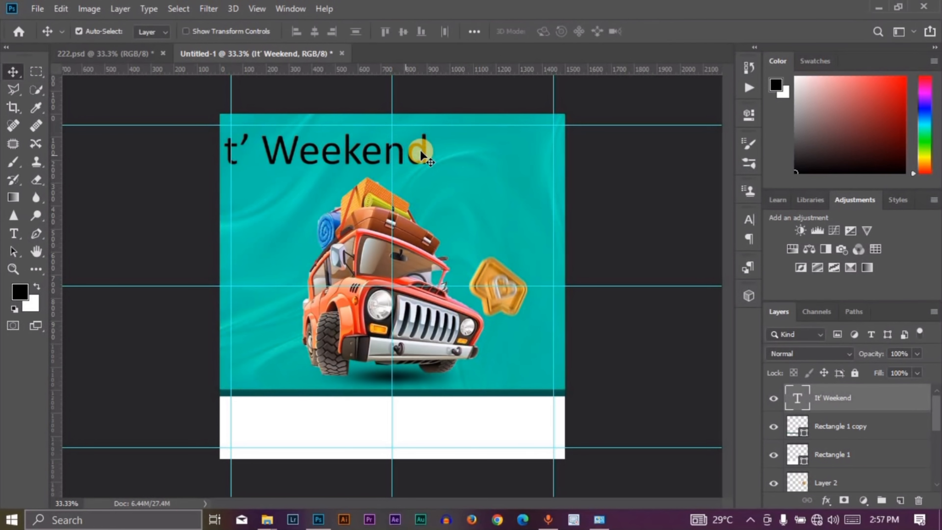
# Move the "It’ Weekend" text to the canvas's upper area and centre it horizontally on the background.
pyautogui.moveTo(426, 151); pyautogui.dragTo(491, 139)
pyautogui.scroll(-5, 901, 420)
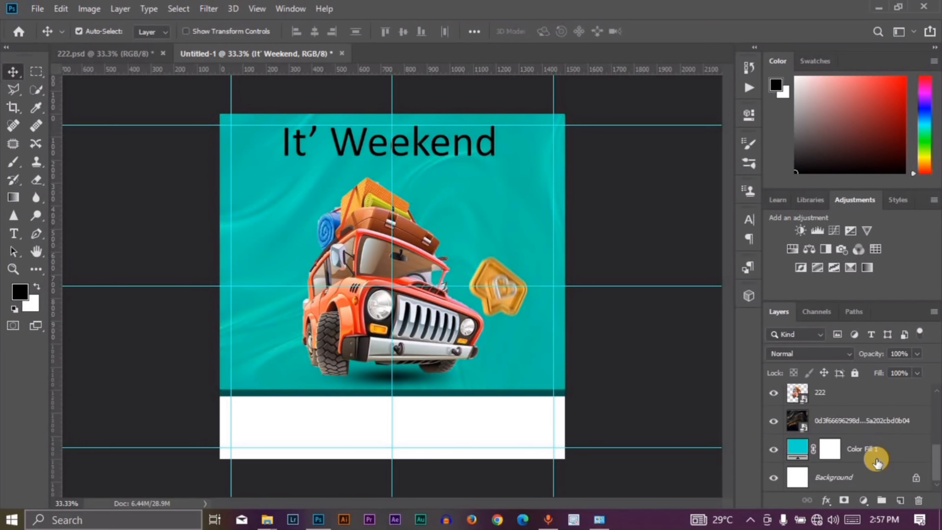
pyautogui.click(870, 476)
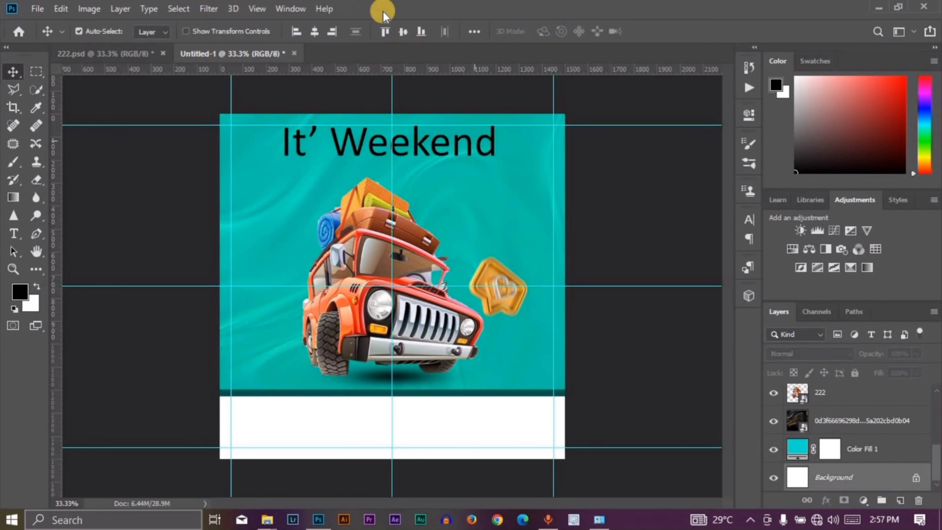
pyautogui.click(318, 33)
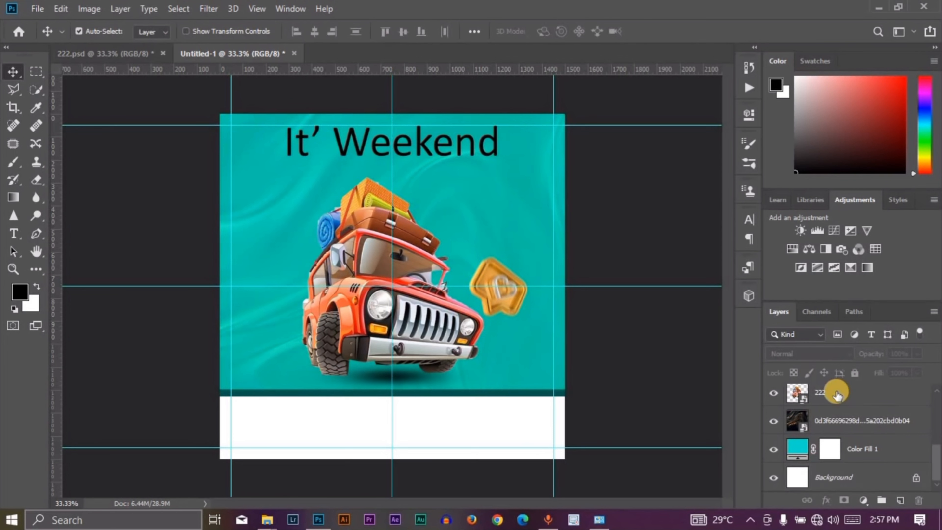
# Set the colour of the "It’ Weekend" text to white.
pyautogui.scroll(5, 834, 401)
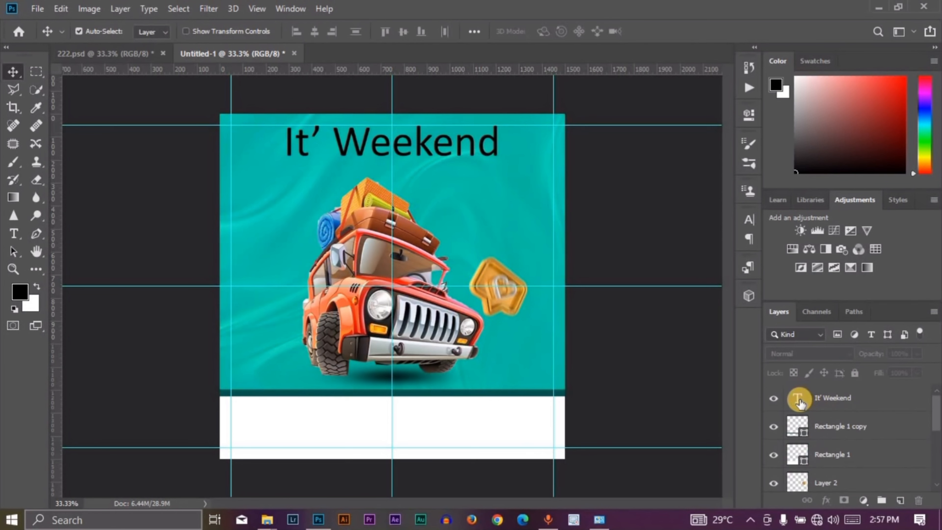
pyautogui.doubleClick(811, 399)
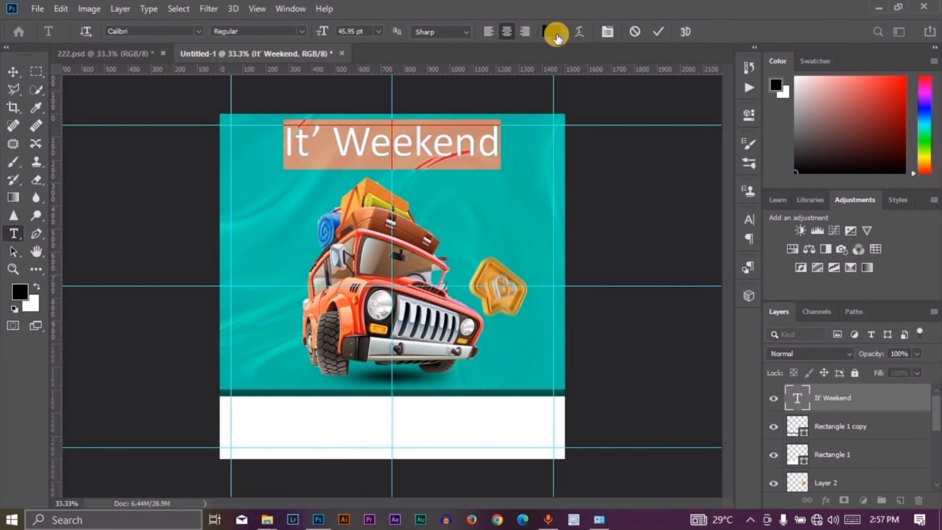
pyautogui.click(557, 33)
pyautogui.moveTo(590, 171); pyautogui.dragTo(532, 144)
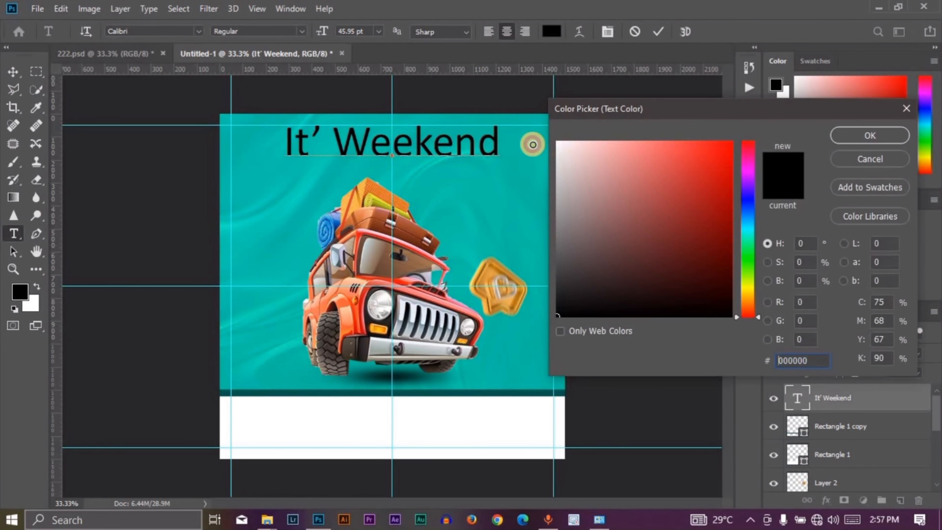
pyautogui.click(835, 138)
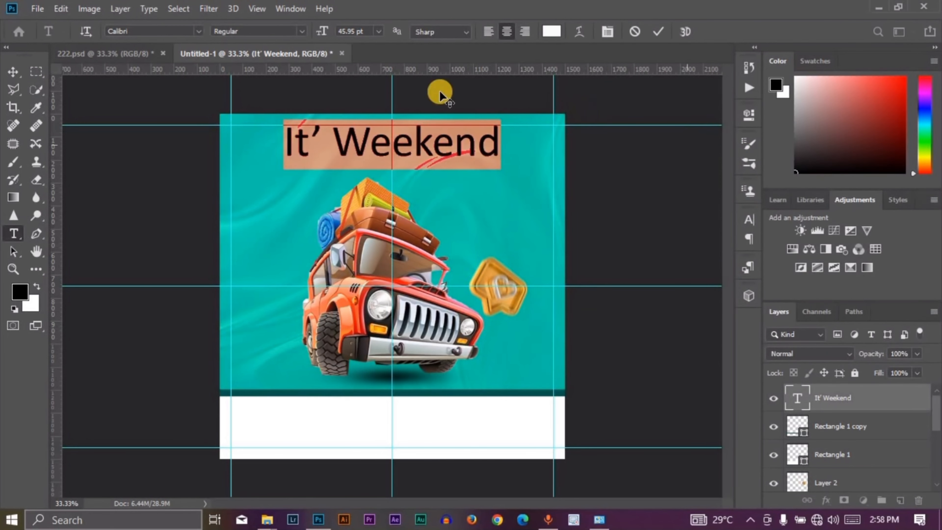
# Set the headline's font to a Theme for murder and move the text slightly down below the upper guide.
pyautogui.click(200, 32)
pyautogui.click(197, 31)
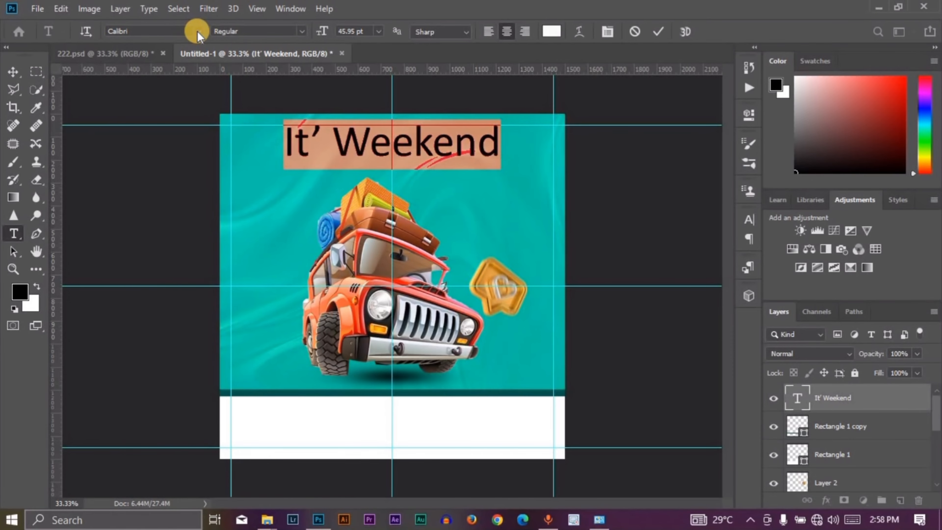
pyautogui.click(197, 31)
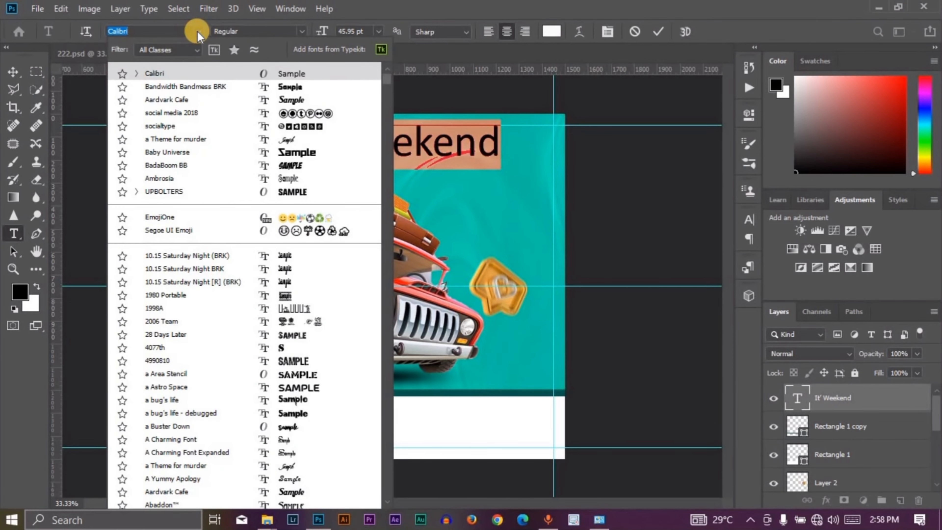
pyautogui.click(164, 139)
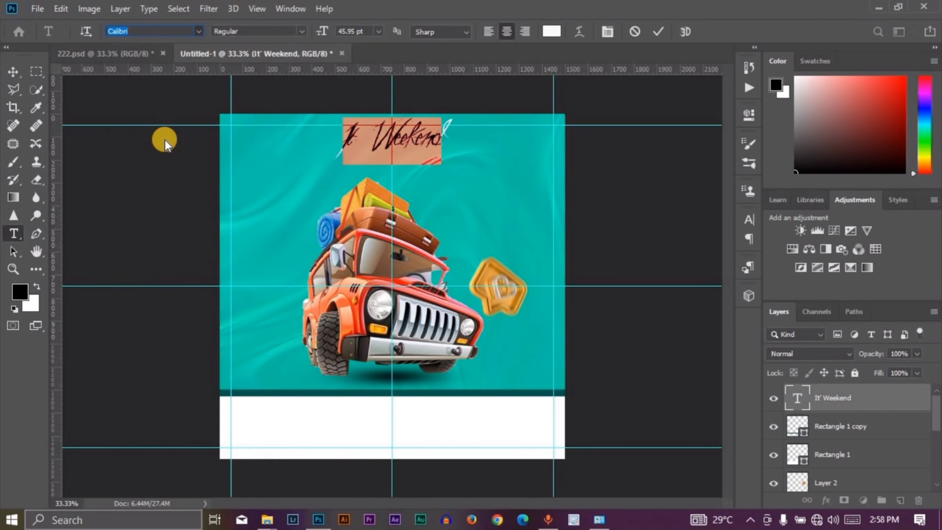
pyautogui.click(13, 71)
pyautogui.click(353, 169)
pyautogui.moveTo(433, 143); pyautogui.dragTo(430, 146)
# Try to correct the first word of the headline by retyping the characters after the "I".
pyautogui.press('t')
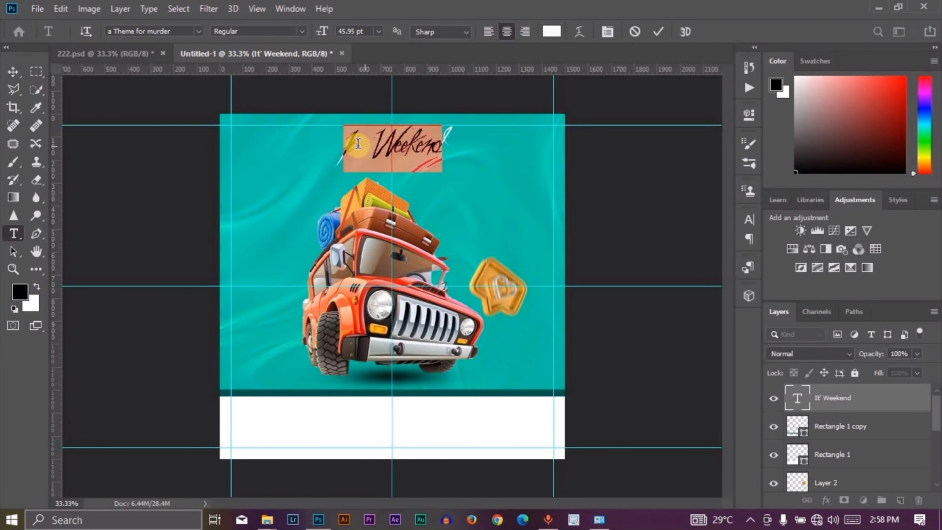
pyautogui.click(354, 144)
pyautogui.press('BackSpace')
pyautogui.press('BackSpace')
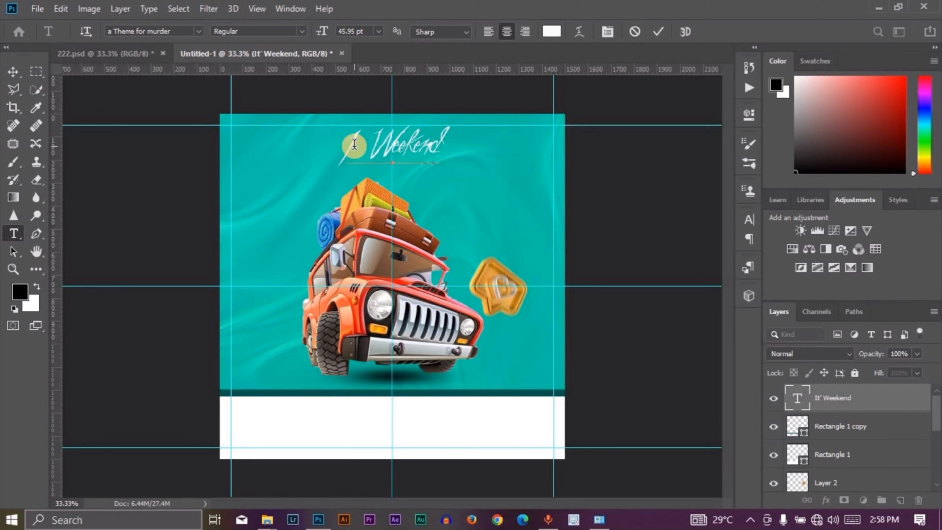
pyautogui.write('It')
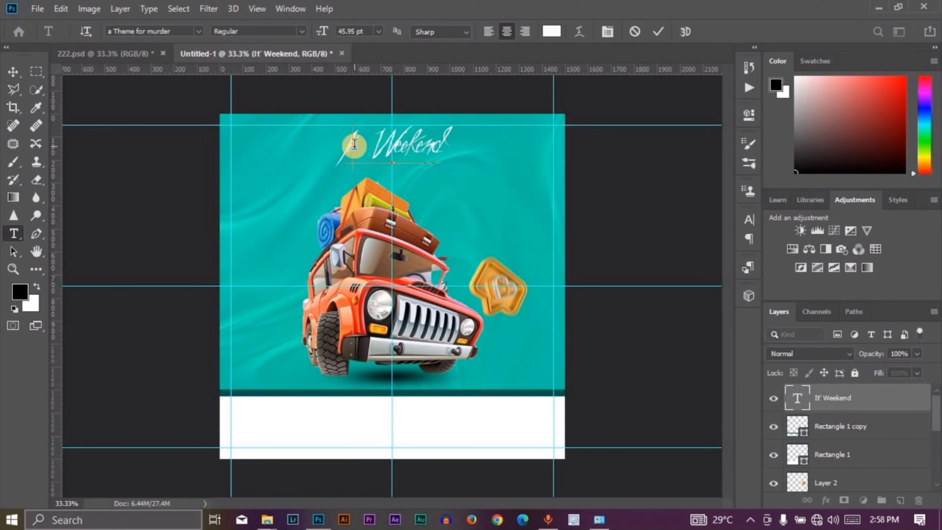
pyautogui.press('BackSpace')
pyautogui.write('T')
pyautogui.press('BackSpace')
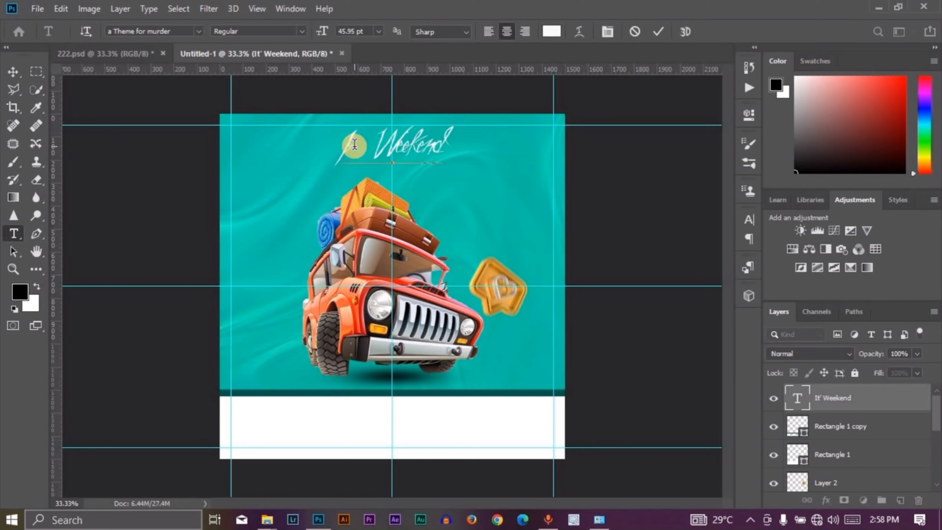
pyautogui.press('BackSpace')
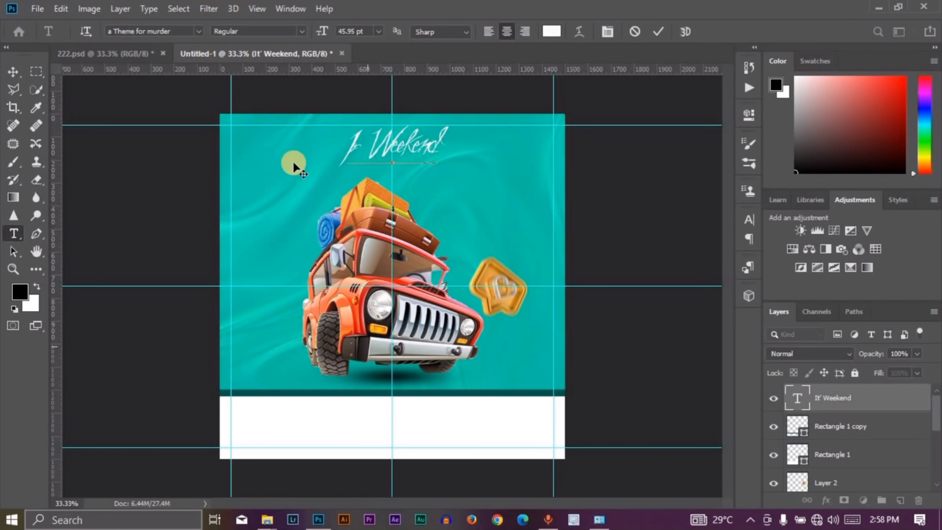
pyautogui.click(10, 74)
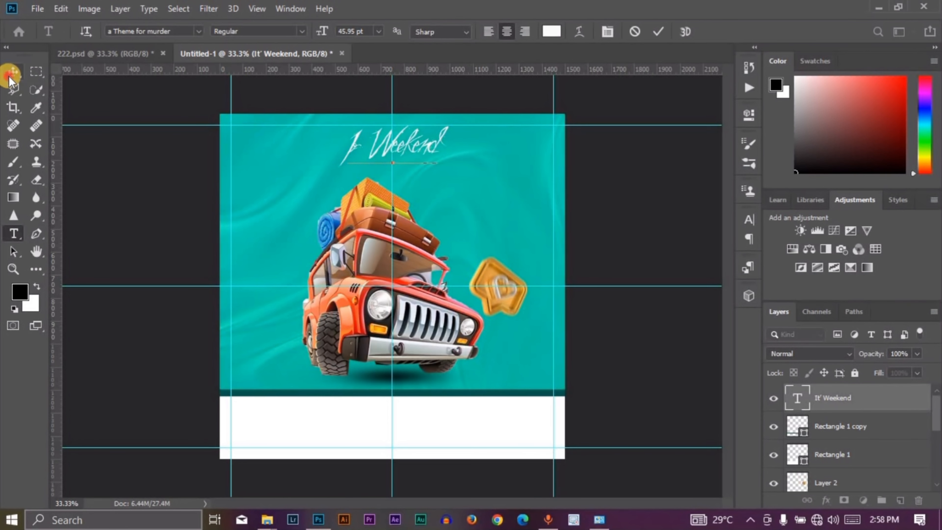
# Replace the whole headline text with "It; Weekend" and move it slightly down towards the luggage.
pyautogui.scroll(1, 413, 154)
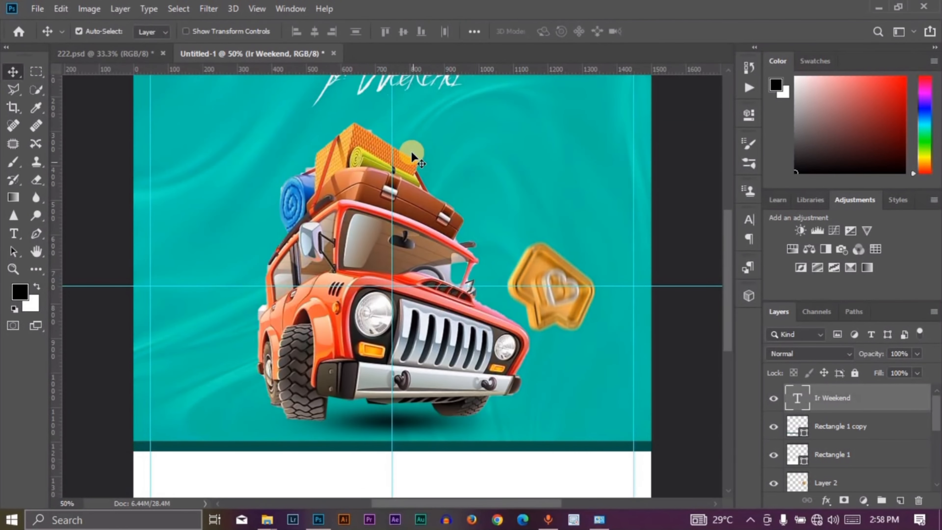
pyautogui.scroll(3, 415, 160)
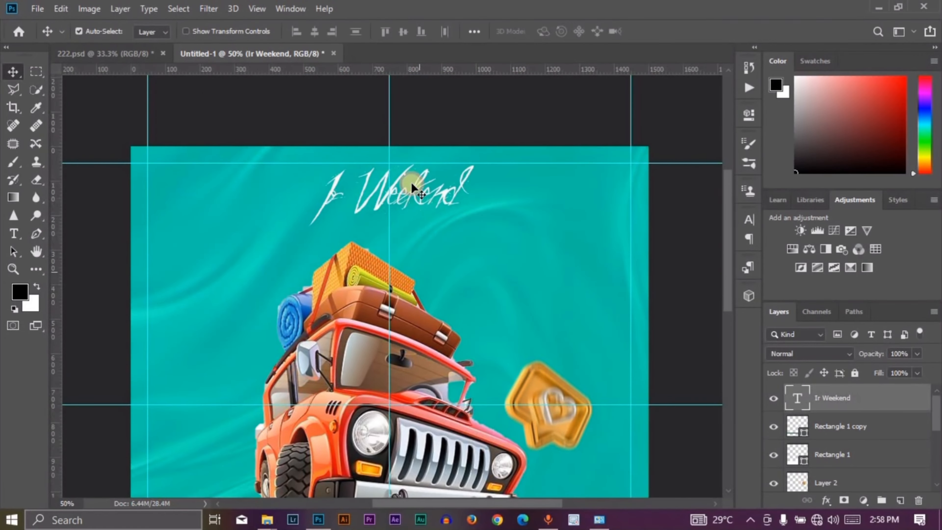
pyautogui.doubleClick(793, 409)
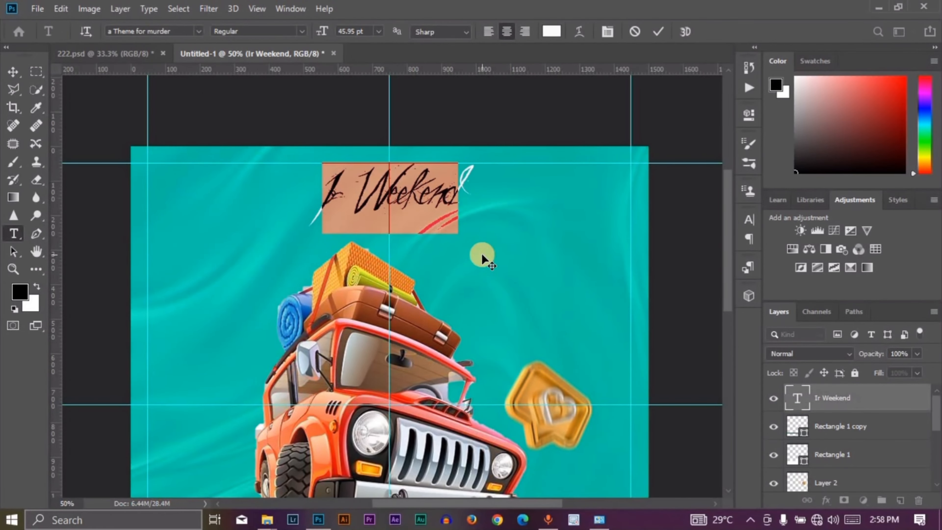
pyautogui.press('BackSpace')
pyautogui.write('L')
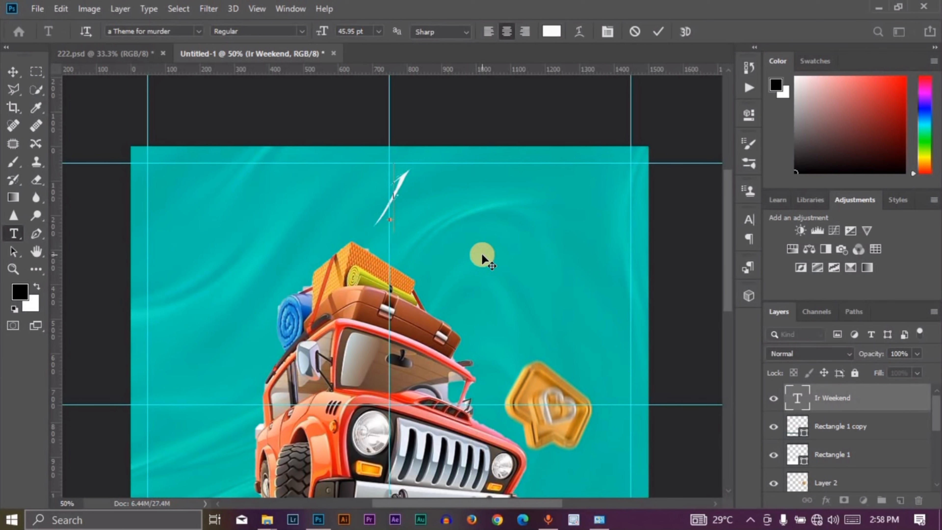
pyautogui.write('o')
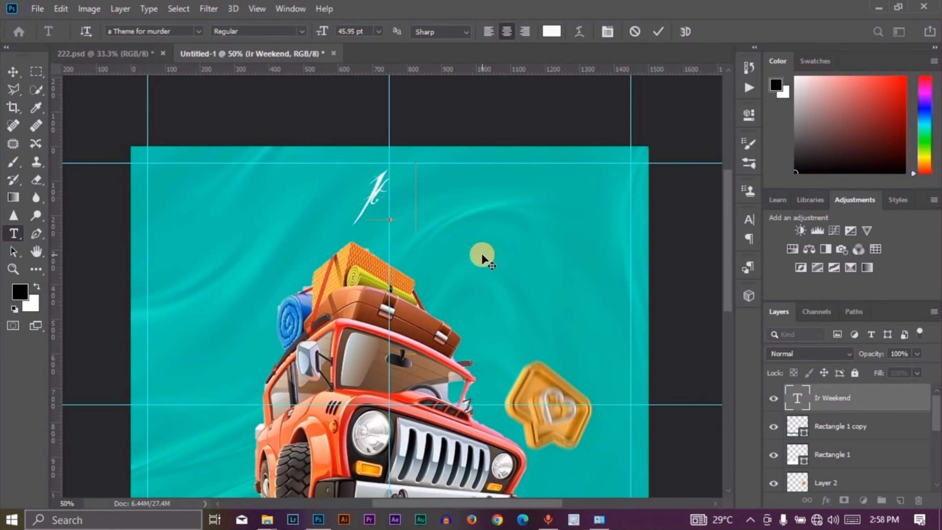
pyautogui.write(' Weeke')
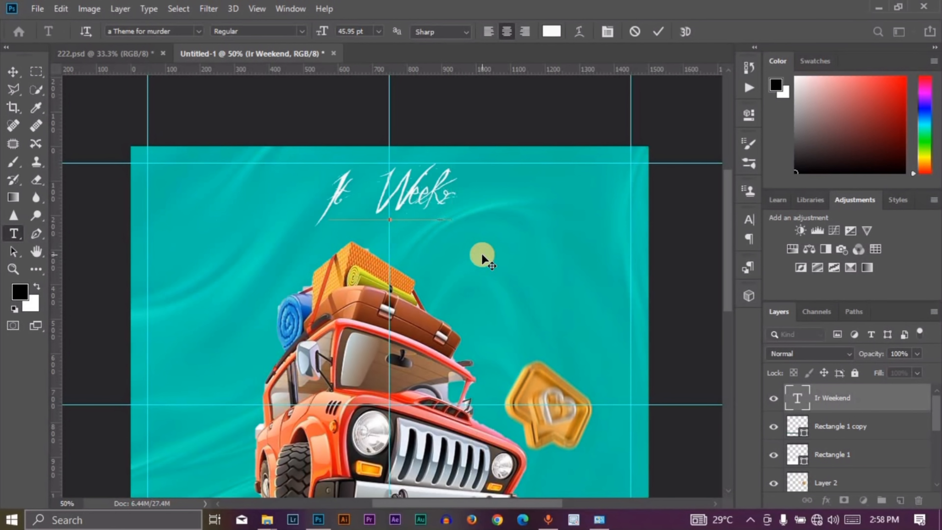
pyautogui.press('BackSpace')
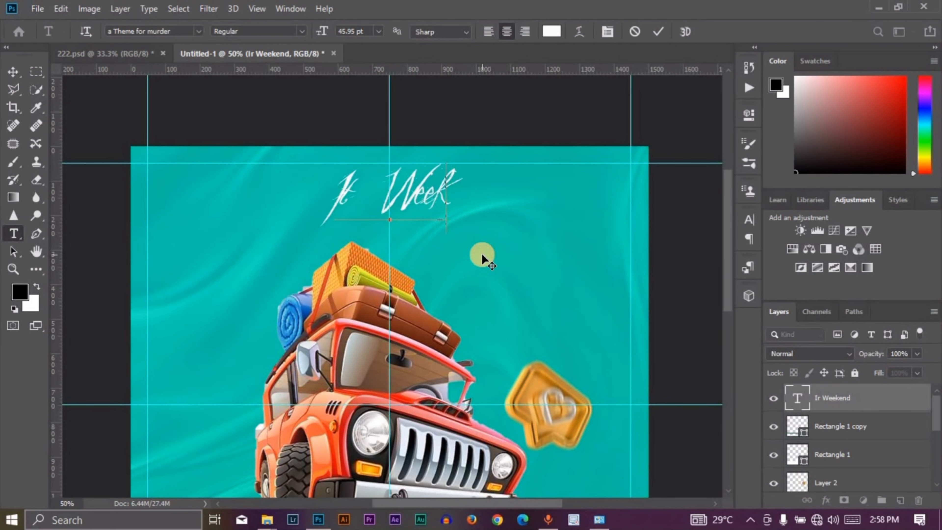
pyautogui.write('e')
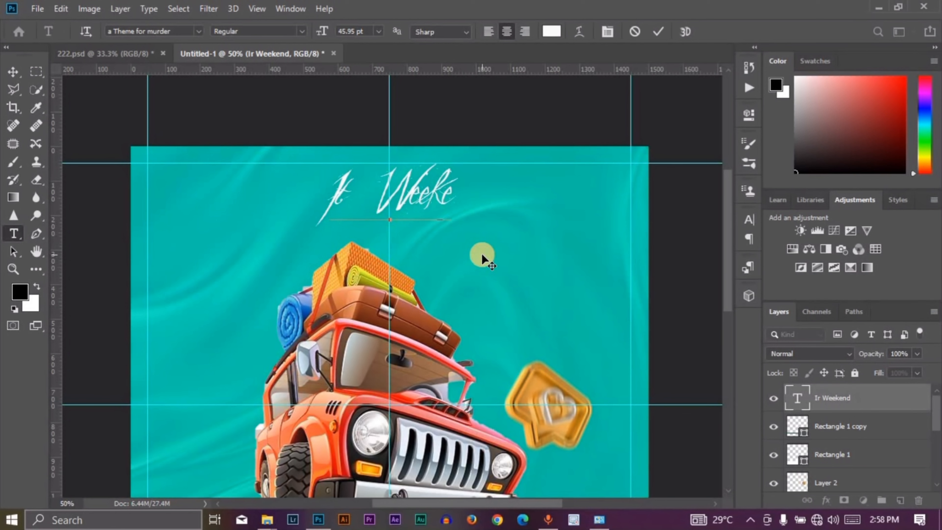
pyautogui.write('nd')
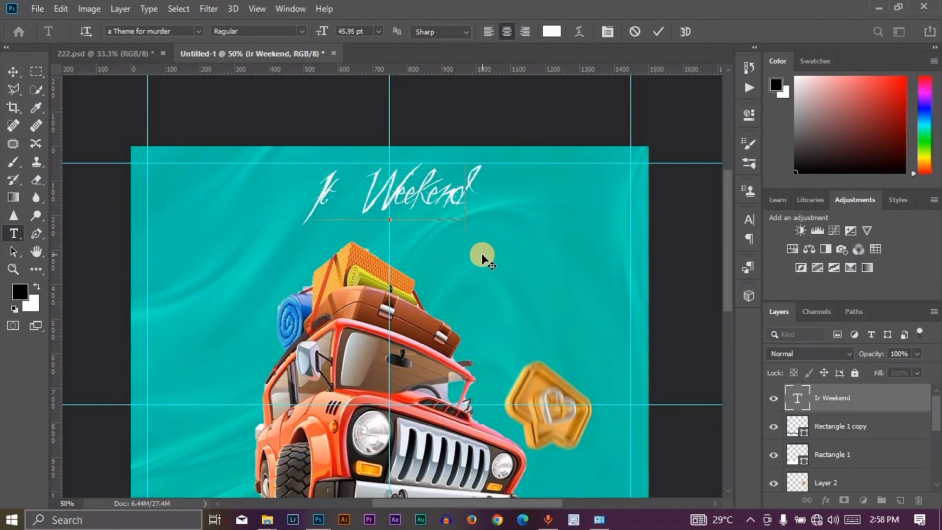
pyautogui.click(11, 74)
pyautogui.moveTo(447, 195); pyautogui.dragTo(445, 210)
# Add a Multiply drop shadow to the headline with 84% opacity, 90° angle and 2 px distance, then nudge the text up.
pyautogui.click(826, 501)
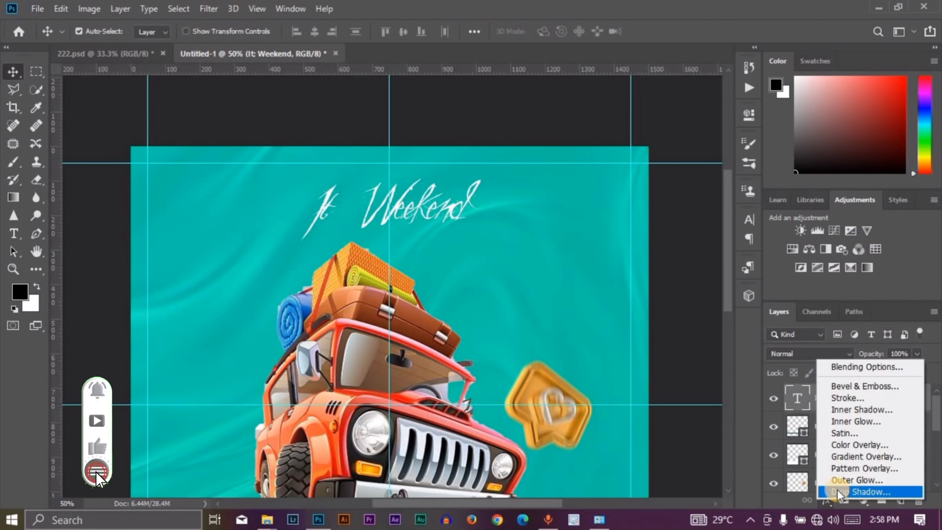
pyautogui.click(837, 490)
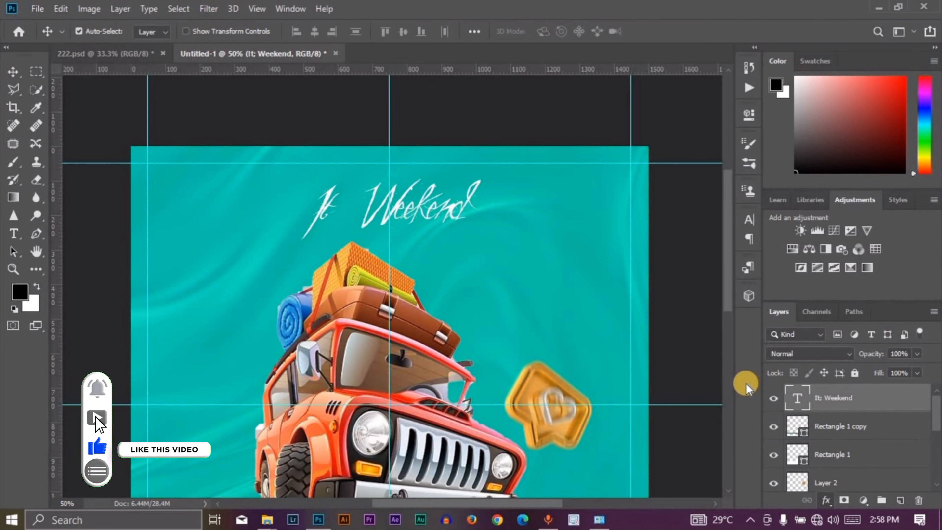
pyautogui.moveTo(570, 152); pyautogui.dragTo(641, 90)
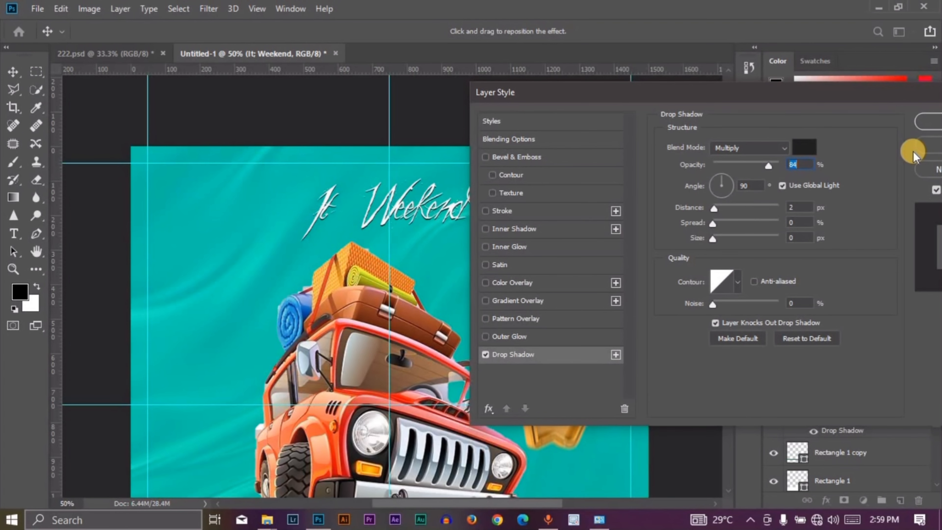
pyautogui.click(927, 122)
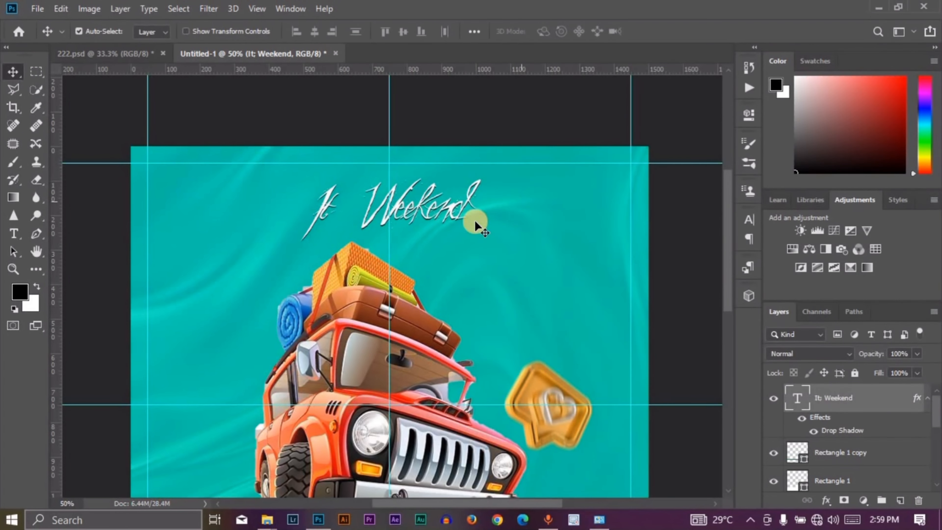
pyautogui.moveTo(429, 217); pyautogui.dragTo(427, 209)
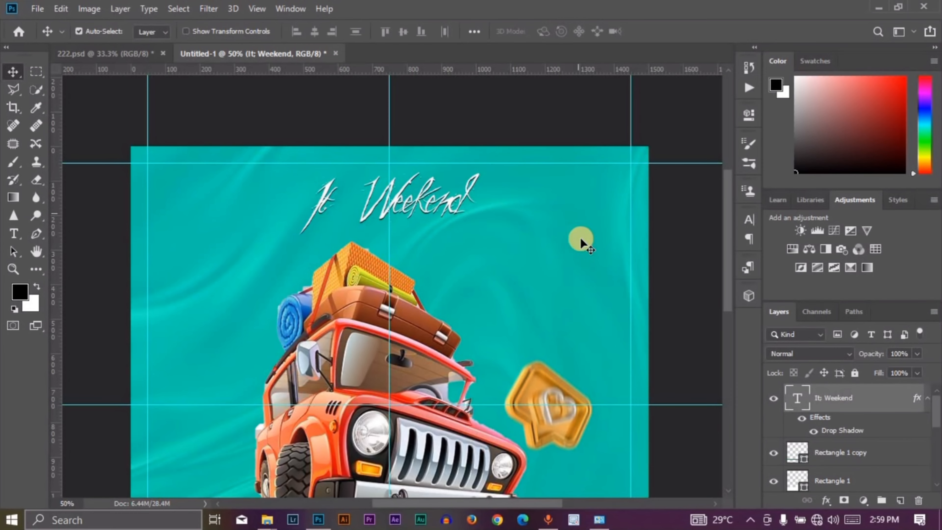
# Duplicate the headline to the area above the golden heart bubble and change the copy's text to "Enjor ur".
pyautogui.moveTo(581, 266); pyautogui.dragTo(534, 238)
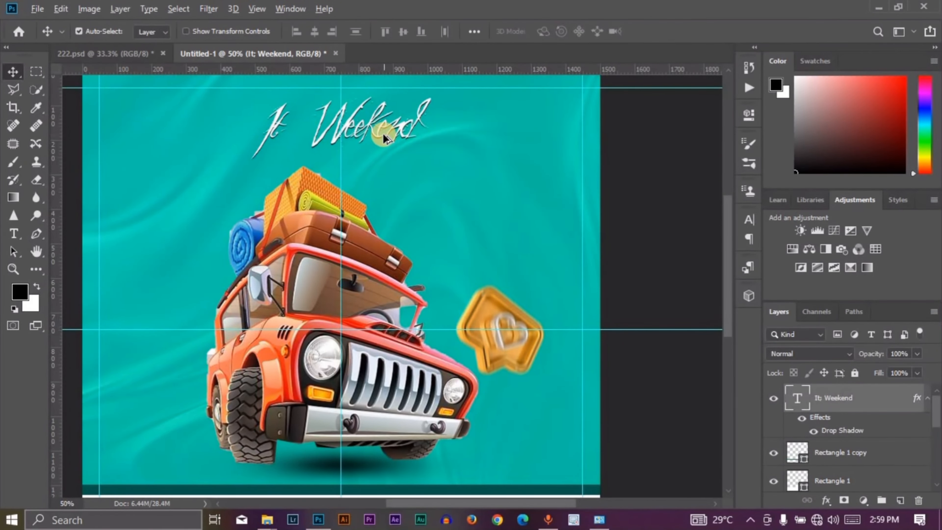
pyautogui.moveTo(383, 133); pyautogui.dragTo(511, 179)
pyautogui.doubleClick(514, 177)
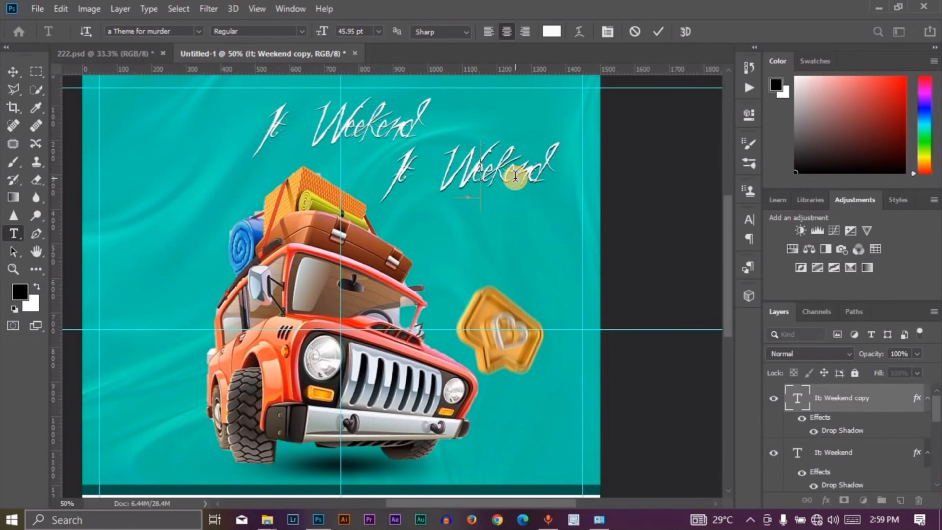
pyautogui.write('Enjoy')
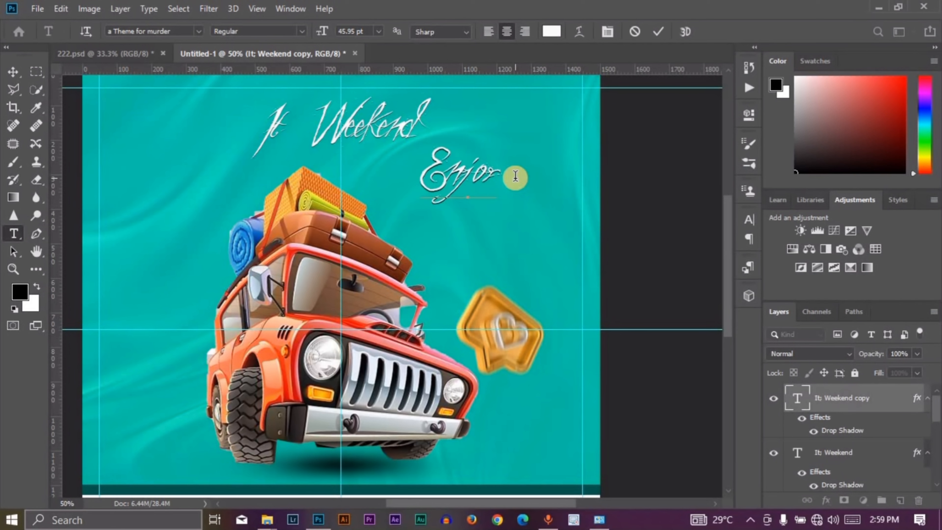
pyautogui.write(' we')
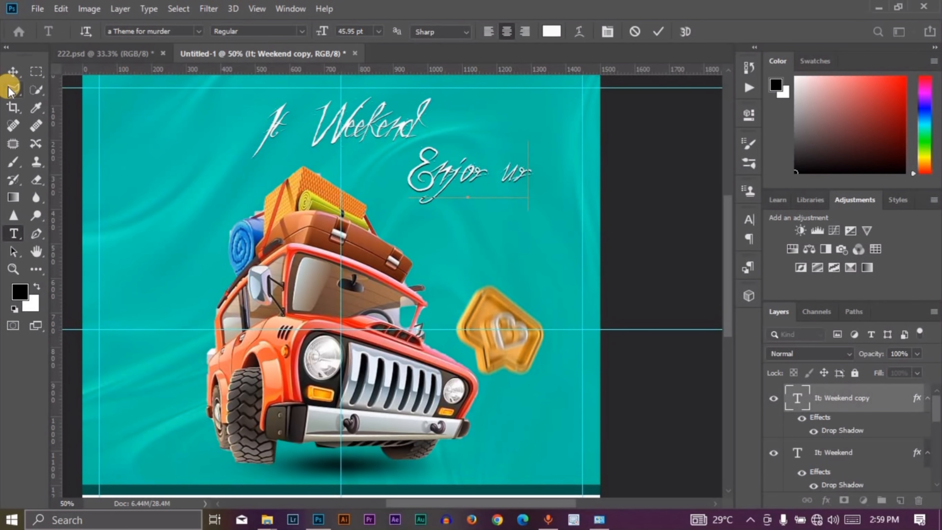
pyautogui.click(13, 71)
# Rotate the "Enjor ur" text about 20° counter-clockwise, enlarge it slightly and place it just above the golden bubble.
pyautogui.hotkey('ctrl', 't')
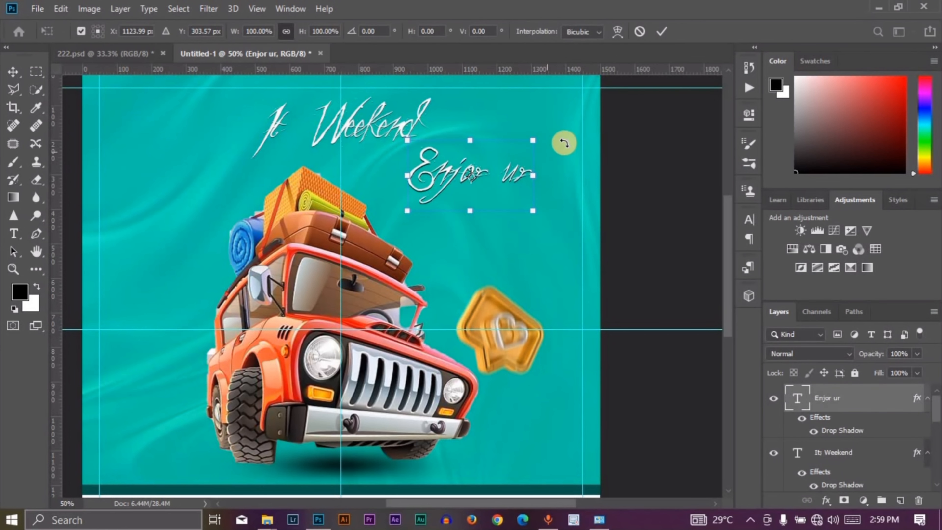
pyautogui.moveTo(561, 124); pyautogui.dragTo(511, 184)
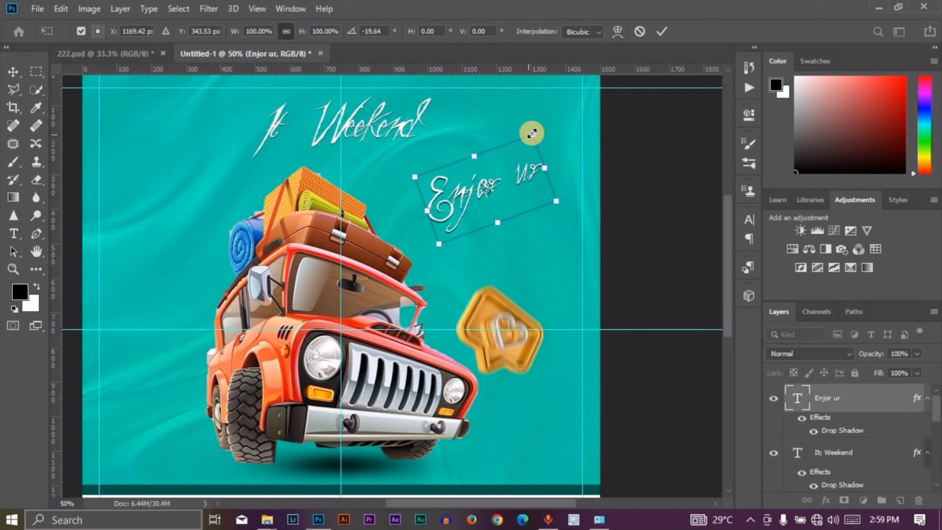
pyautogui.moveTo(535, 129); pyautogui.dragTo(531, 155)
pyautogui.press('Return')
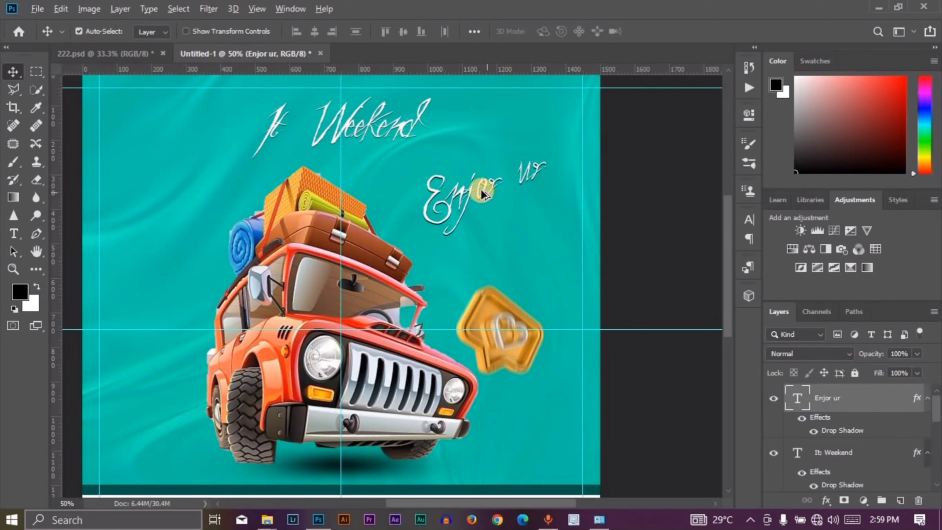
# Duplicate the tilted "Enjor ur" text just below itself and change the copy's text to "WEEKEND".
pyautogui.moveTo(481, 188); pyautogui.dragTo(503, 242)
pyautogui.doubleClick(503, 242)
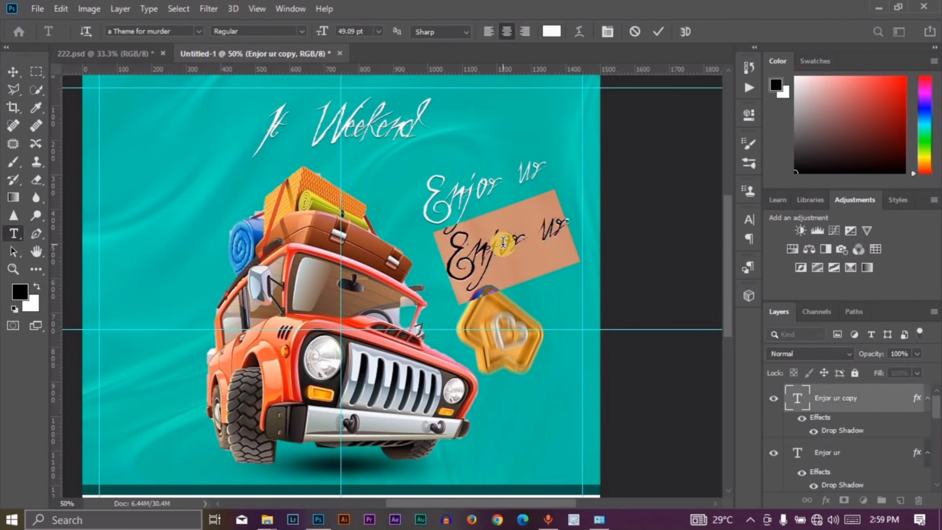
pyautogui.write('WEE')
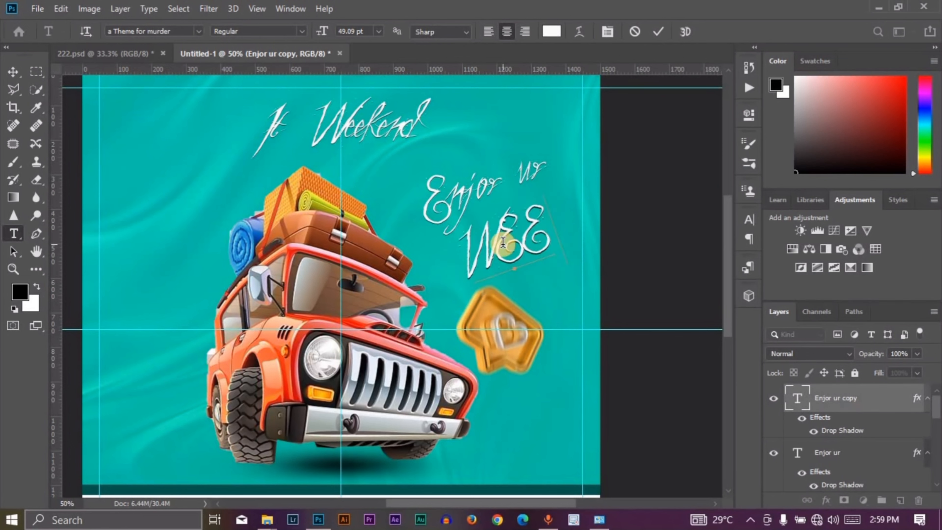
pyautogui.write('KEND')
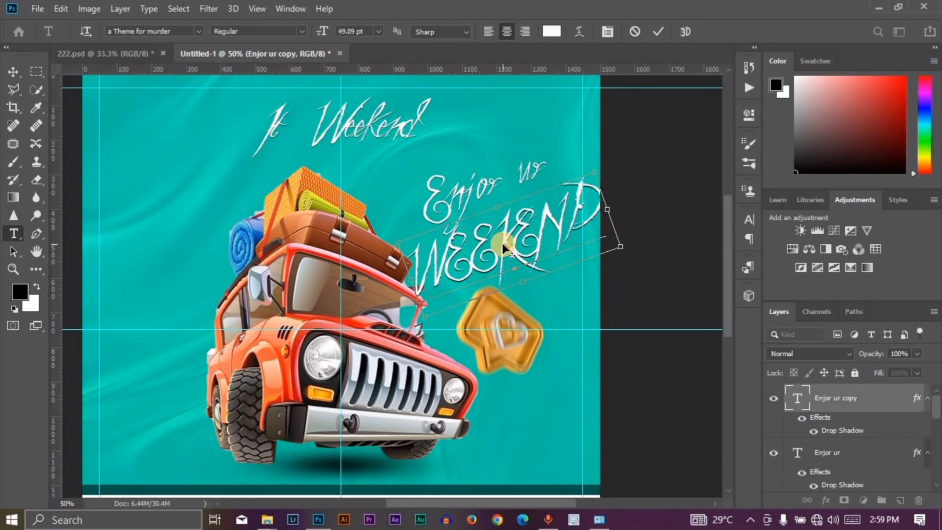
# Set the font of the tilted "WEEKEND" text to BadaBoom BB.
pyautogui.hotkey('ctrl', 'a')
pyautogui.click(203, 33)
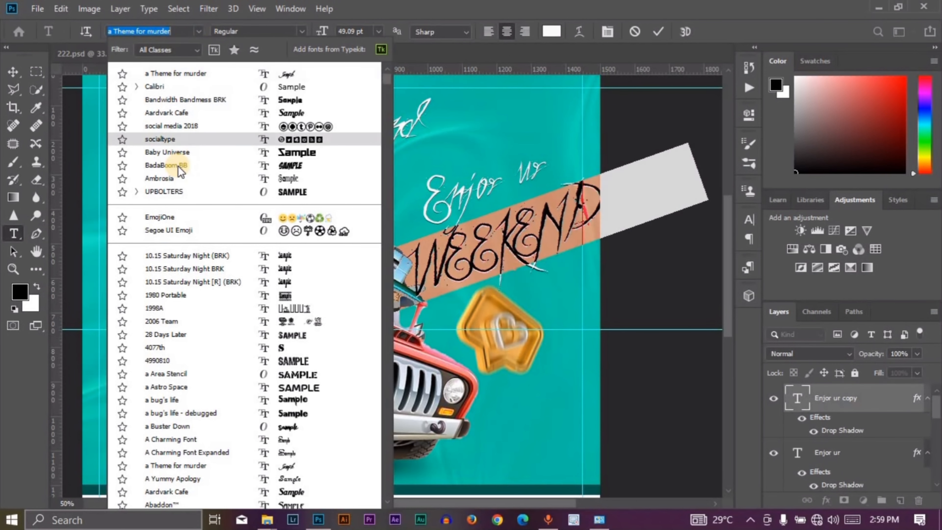
pyautogui.click(167, 166)
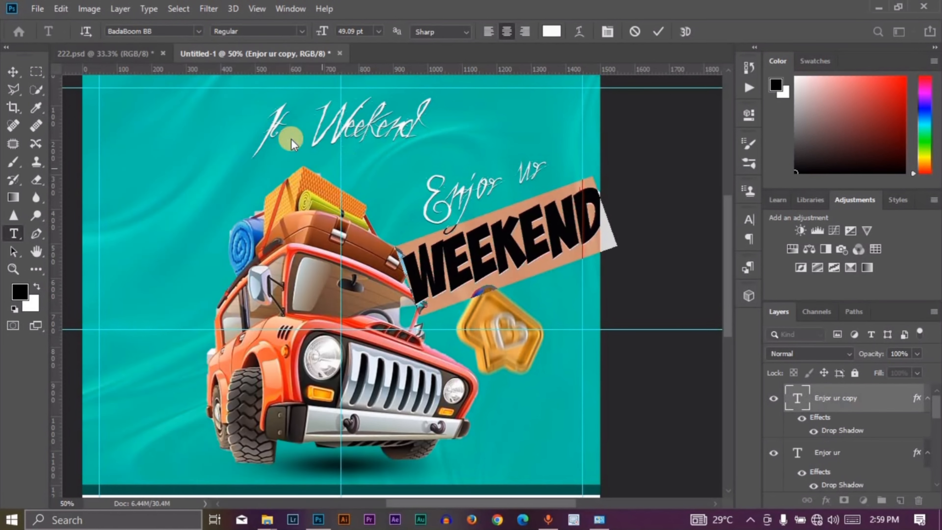
# Scale the tilted "WEEKEND" text to about 73%, rotate it about 6° counter-clockwise and tuck it under "Enjor ur".
pyautogui.click(21, 66)
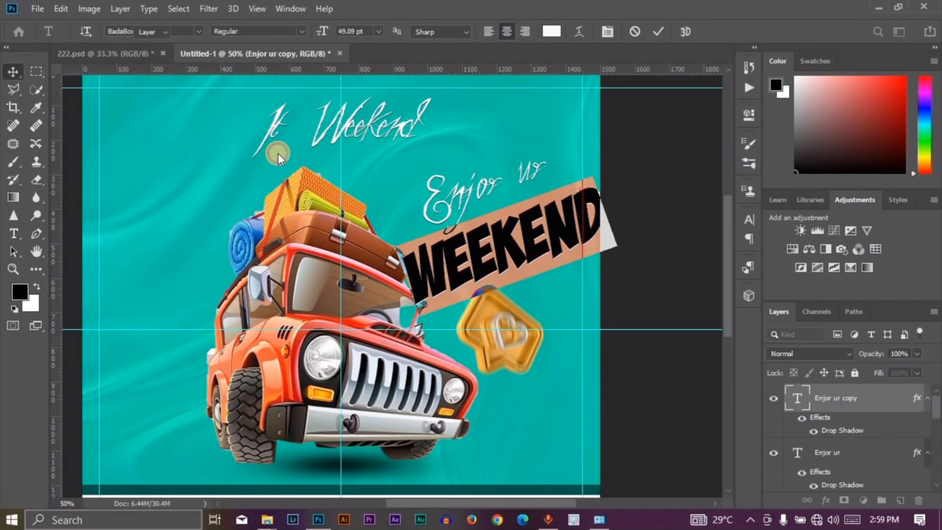
pyautogui.moveTo(620, 226); pyautogui.dragTo(602, 215)
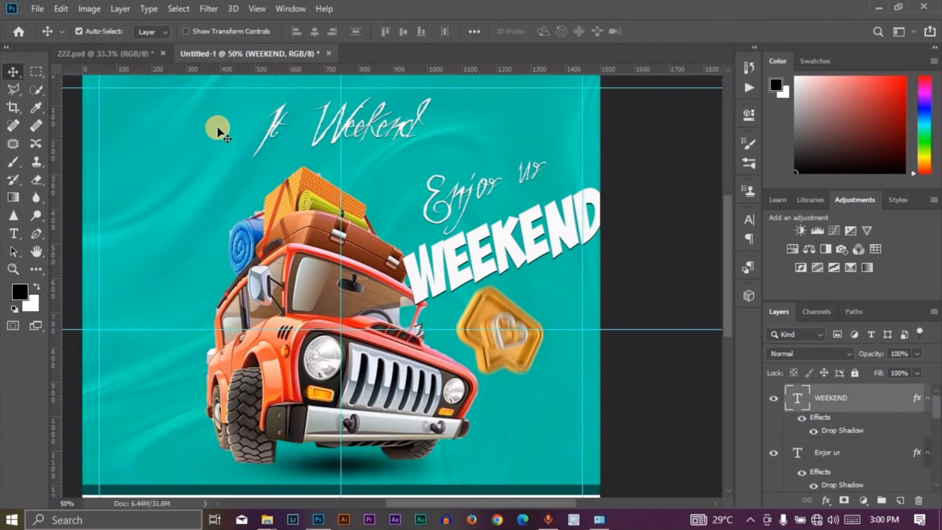
pyautogui.hotkey('ctrl', 't')
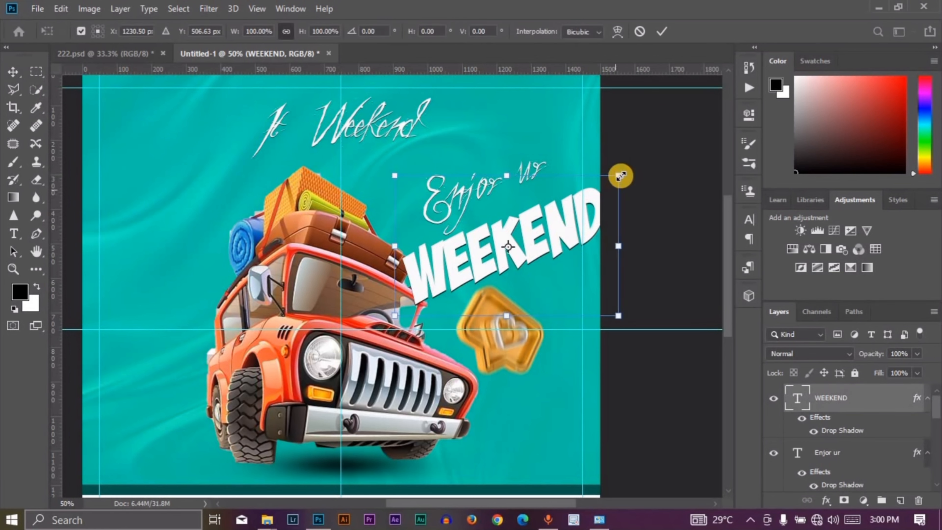
pyautogui.moveTo(616, 182); pyautogui.dragTo(590, 208)
pyautogui.moveTo(542, 234); pyautogui.dragTo(536, 223)
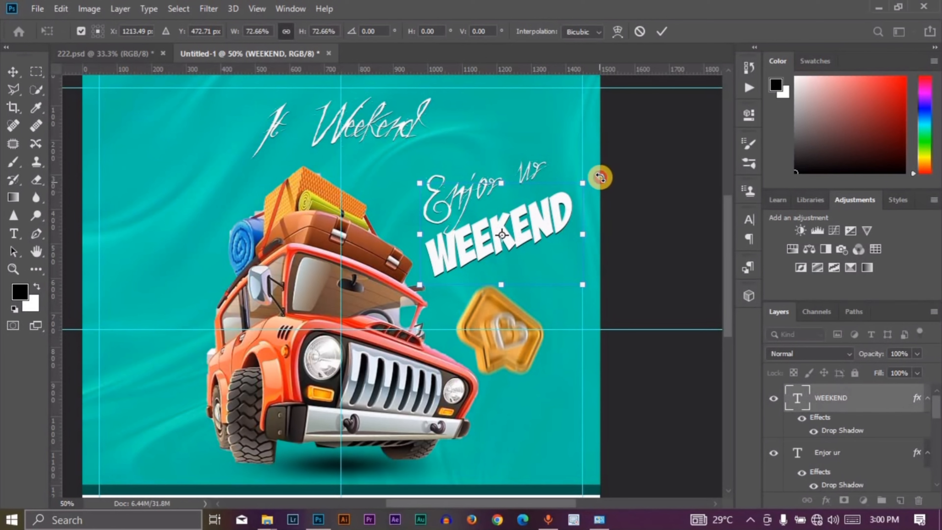
pyautogui.moveTo(599, 176); pyautogui.dragTo(601, 157)
pyautogui.moveTo(524, 212); pyautogui.dragTo(526, 207)
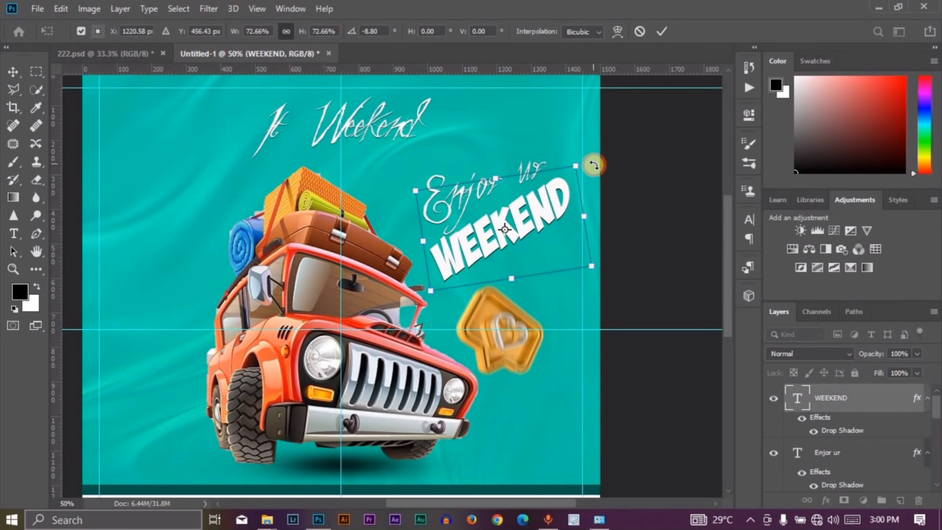
pyautogui.moveTo(594, 165); pyautogui.dragTo(596, 168)
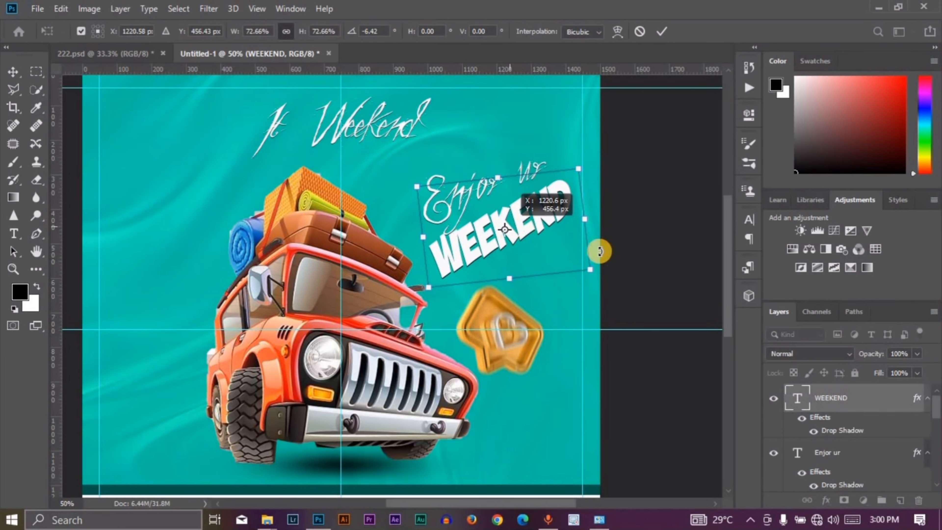
pyautogui.press('Return')
# Duplicate the golden heart bubble into the canvas's upper-right corner at about 325%, rotated about 52° counter-clockwise, with 72% opacity.
pyautogui.hotkey('ctrl', '-')
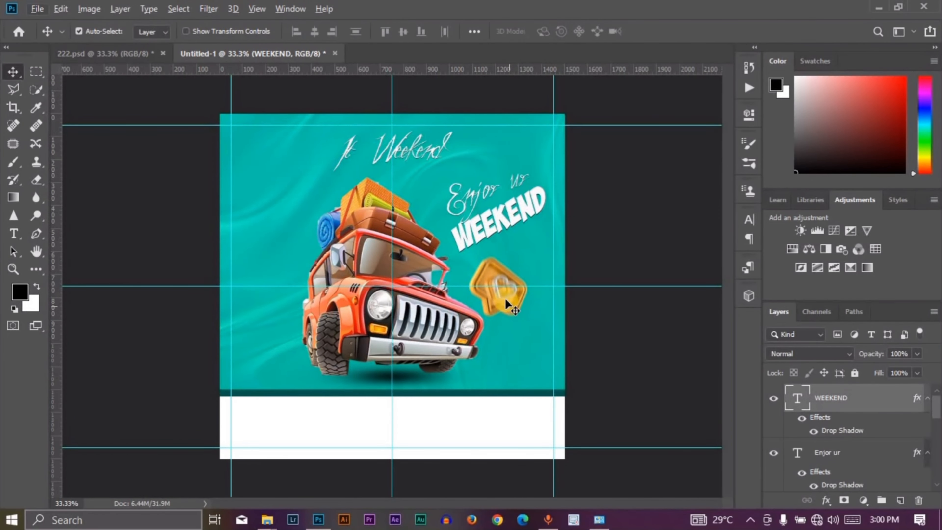
pyautogui.moveTo(505, 298); pyautogui.dragTo(536, 345)
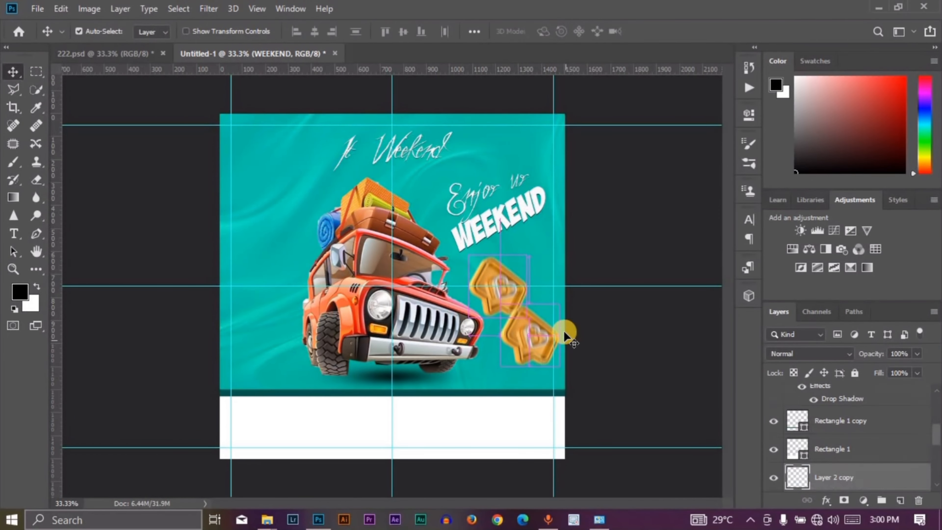
pyautogui.hotkey('ctrl', 't')
pyautogui.moveTo(559, 304); pyautogui.dragTo(610, 149)
pyautogui.moveTo(665, 266); pyautogui.dragTo(721, 169)
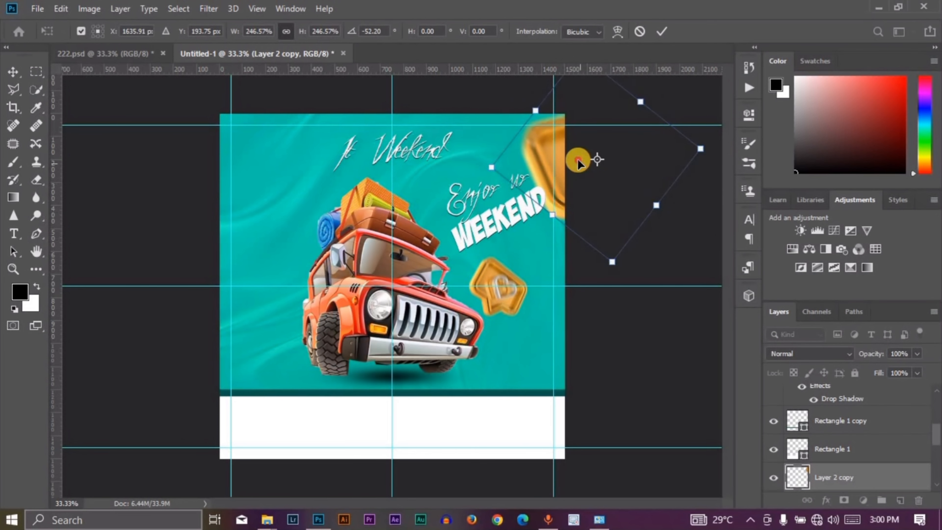
pyautogui.moveTo(640, 191); pyautogui.dragTo(626, 167)
pyautogui.moveTo(685, 125); pyautogui.dragTo(719, 122)
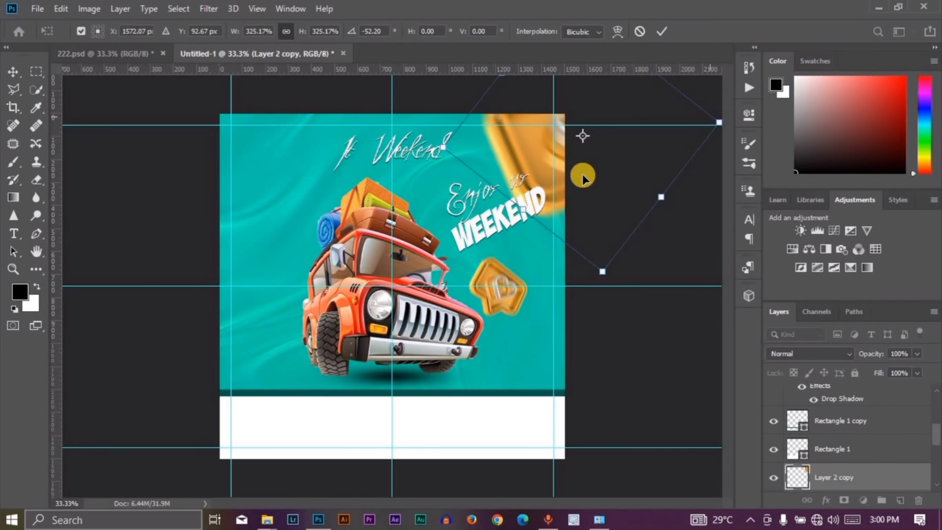
pyautogui.moveTo(580, 162); pyautogui.dragTo(567, 151)
pyautogui.press('Return')
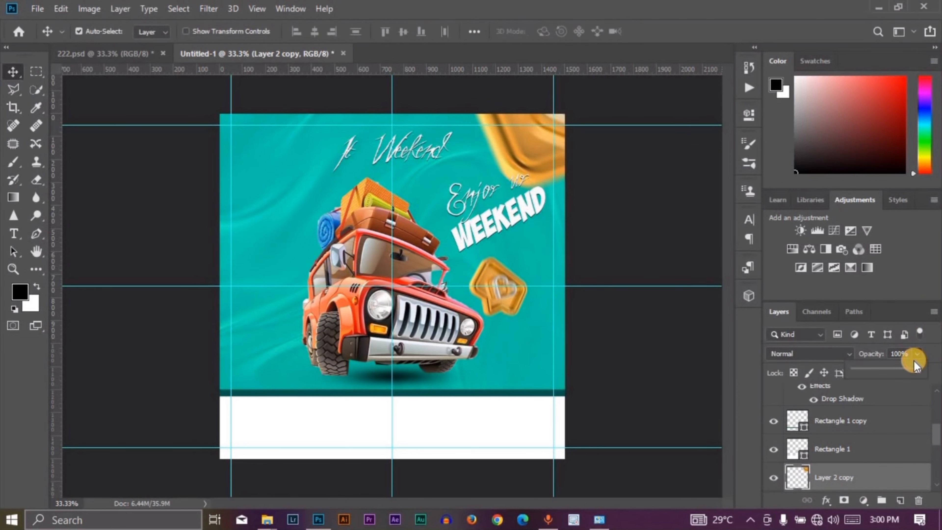
pyautogui.moveTo(895, 373); pyautogui.dragTo(896, 372)
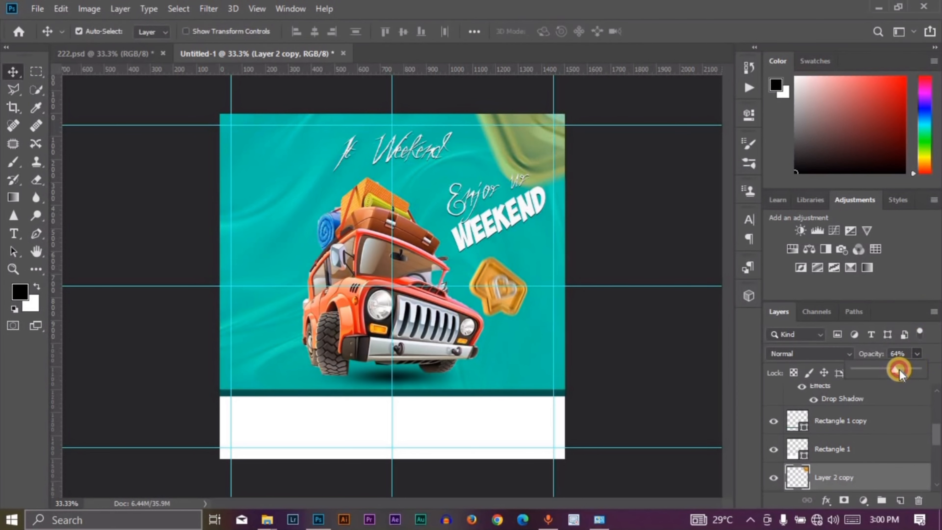
pyautogui.click(678, 301)
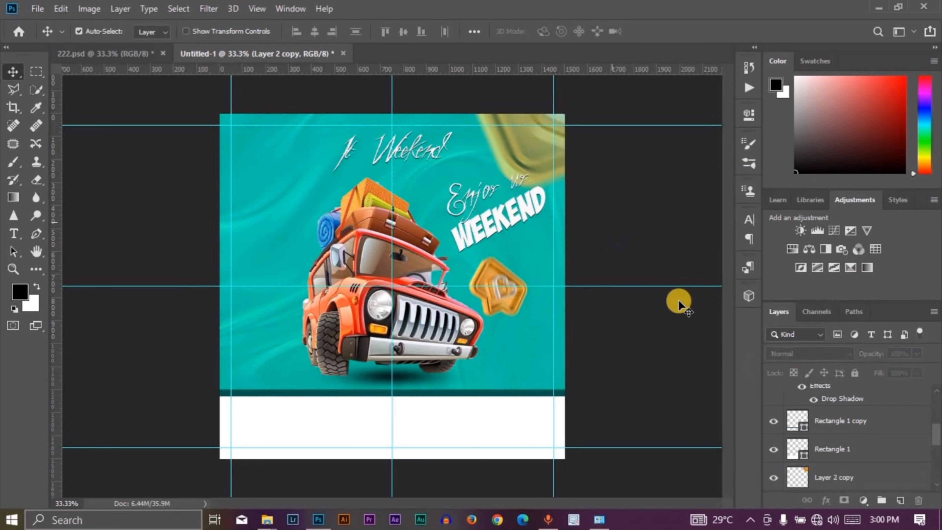
# Duplicate the faded corner bubble, move the copy partly off the canvas's left edge and rotate it about 4° counter-clockwise.
pyautogui.doubleClick(839, 478)
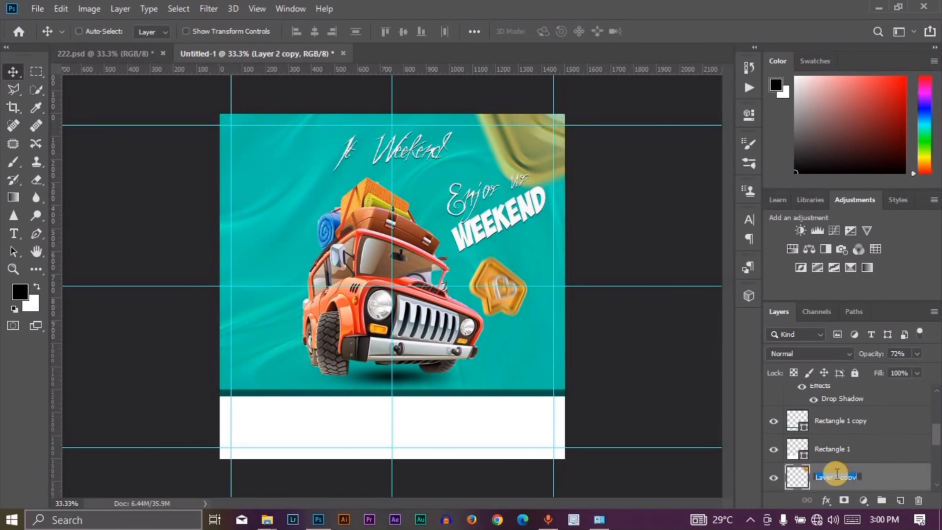
pyautogui.click(885, 479)
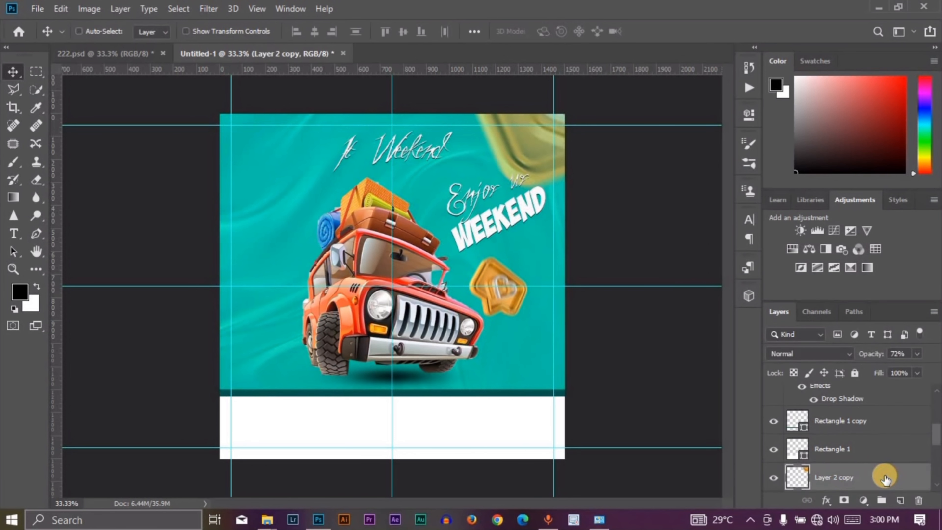
pyautogui.hotkey('ctrl', 'j')
pyautogui.hotkey('ctrl', 't')
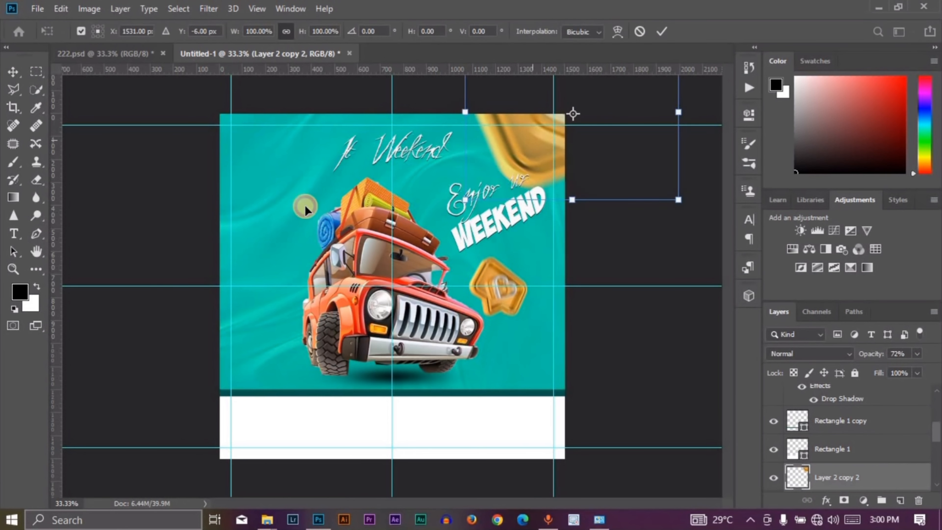
pyautogui.moveTo(305, 209); pyautogui.dragTo(152, 277)
pyautogui.moveTo(302, 159); pyautogui.dragTo(243, 212)
pyautogui.moveTo(279, 348); pyautogui.dragTo(334, 158)
pyautogui.hotkey('ctrl', 'z')
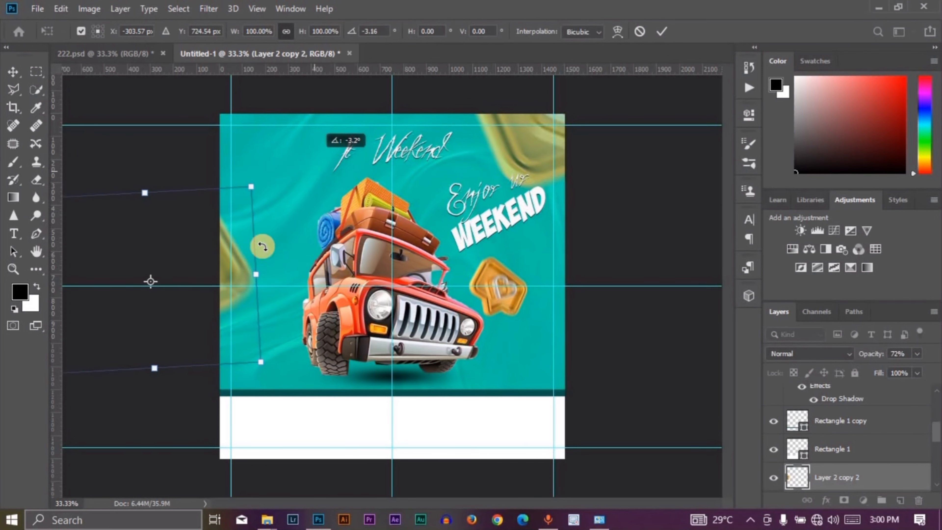
pyautogui.moveTo(228, 271); pyautogui.dragTo(243, 285)
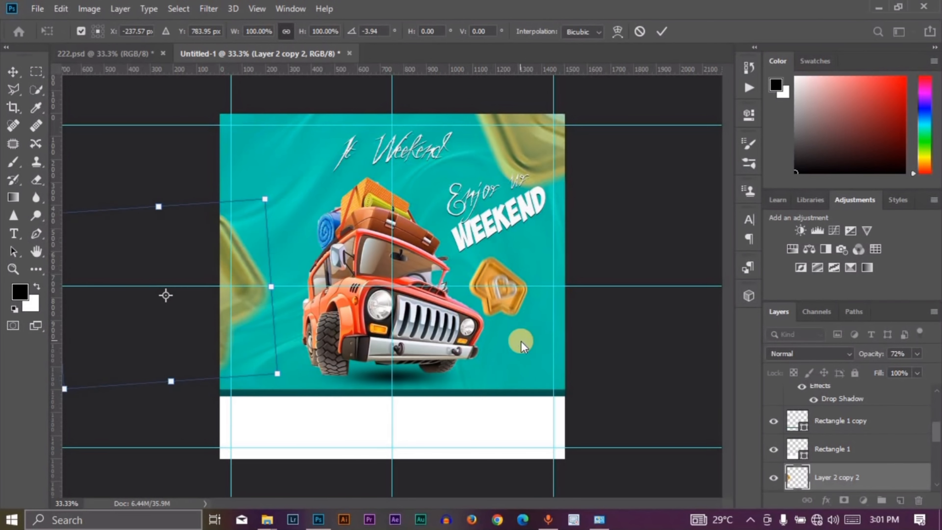
pyautogui.click(346, 326)
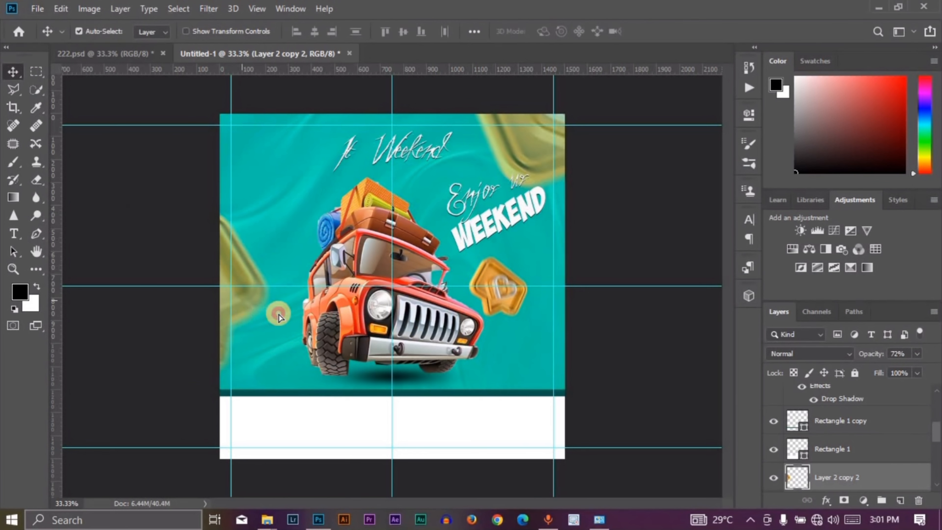
# Duplicate the left-edge bubble into the corner just above the footer's right end and rotate the copy about 23° clockwise.
pyautogui.moveTo(279, 314); pyautogui.dragTo(685, 394)
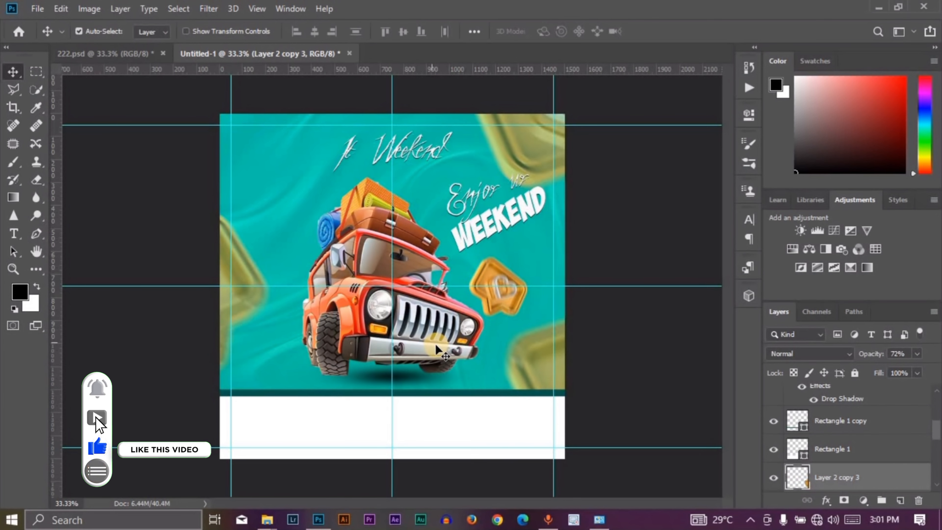
pyautogui.hotkey('ctrl', '-')
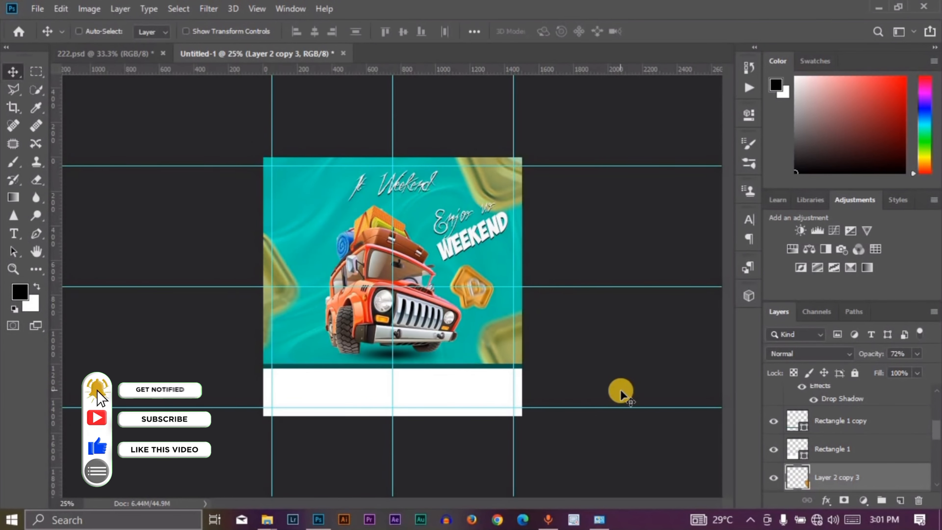
pyautogui.hotkey('ctrl', 't')
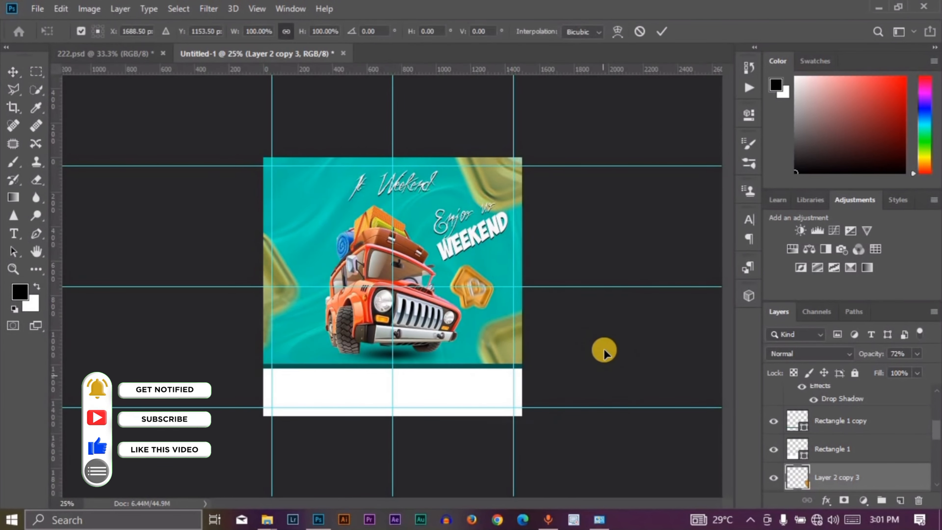
pyautogui.moveTo(650, 277); pyautogui.dragTo(654, 333)
pyautogui.moveTo(568, 364); pyautogui.dragTo(567, 386)
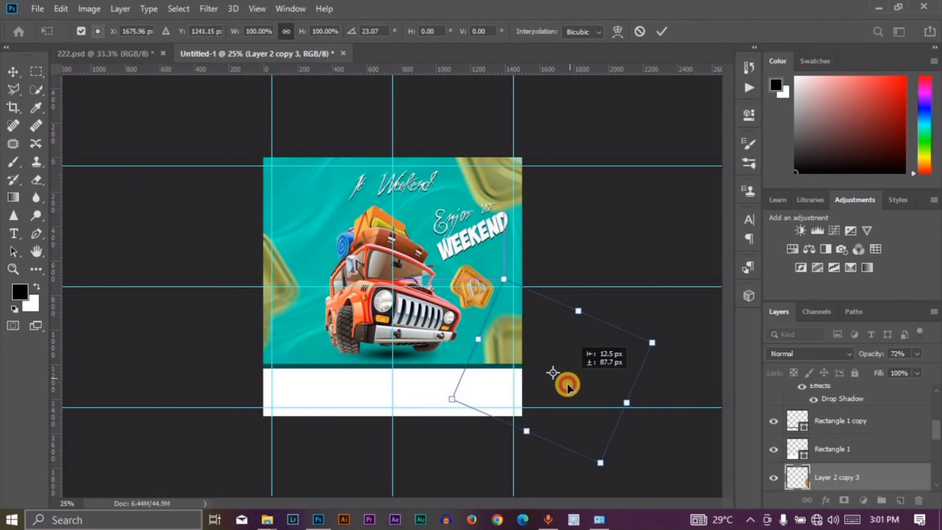
pyautogui.press('Return')
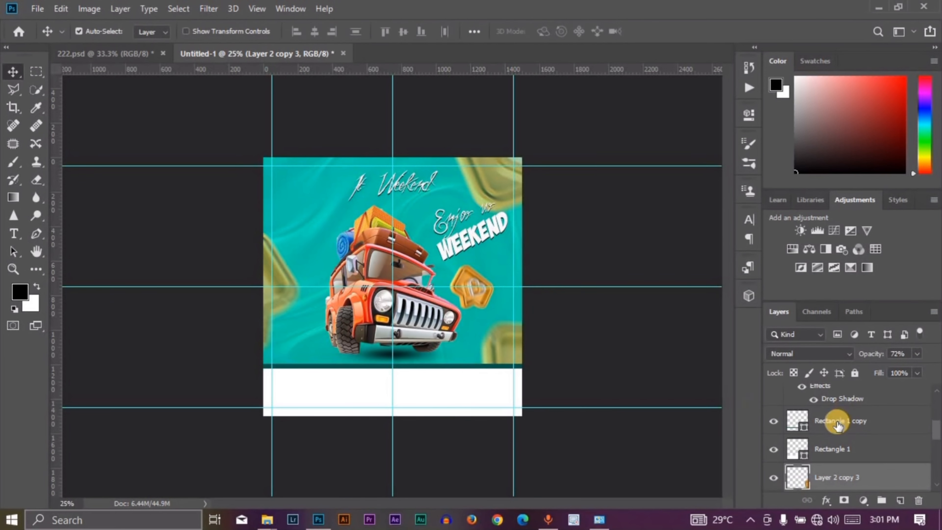
# Rotate the left-edge bubble about 7° further counter-clockwise and shift it slightly inward.
pyautogui.click(284, 301)
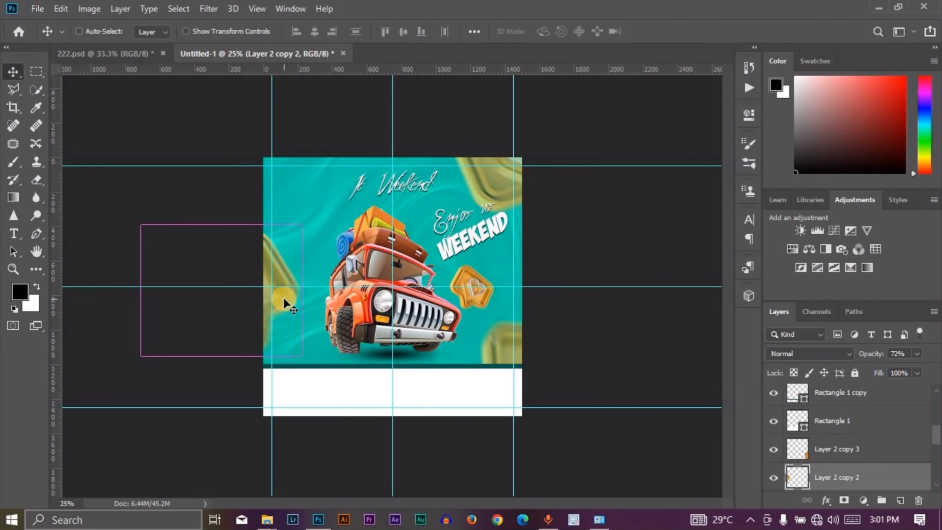
pyautogui.hotkey('ctrl', 't')
pyautogui.moveTo(319, 213); pyautogui.dragTo(327, 189)
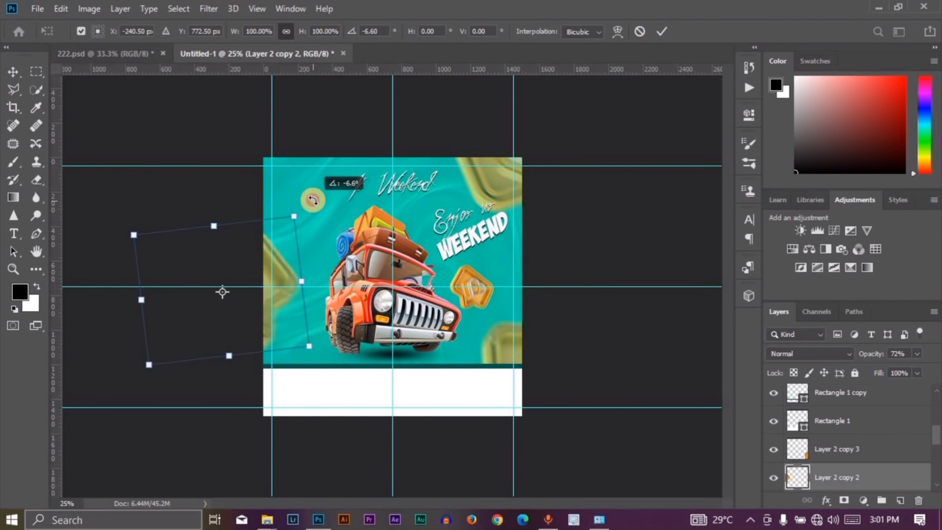
pyautogui.moveTo(287, 278); pyautogui.dragTo(291, 279)
pyautogui.click(587, 286)
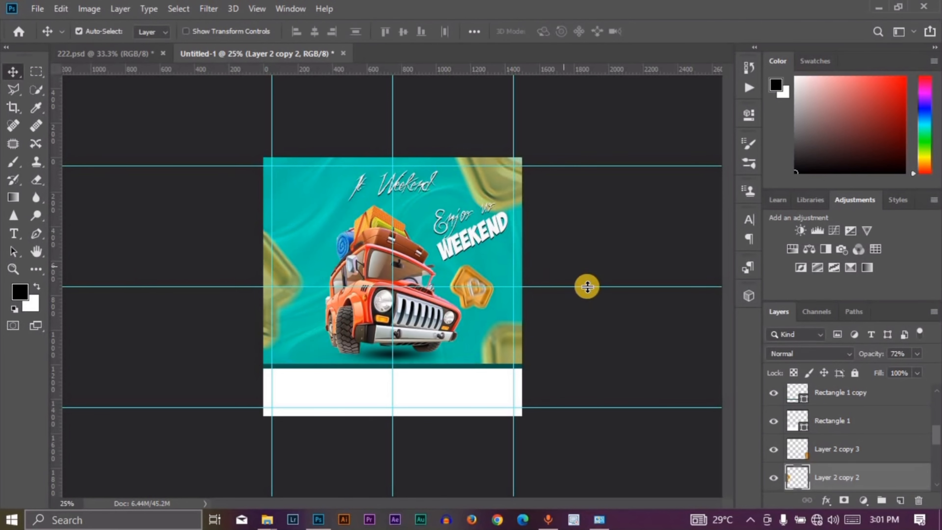
pyautogui.click(586, 286)
pyautogui.hotkey('ctrl', '+')
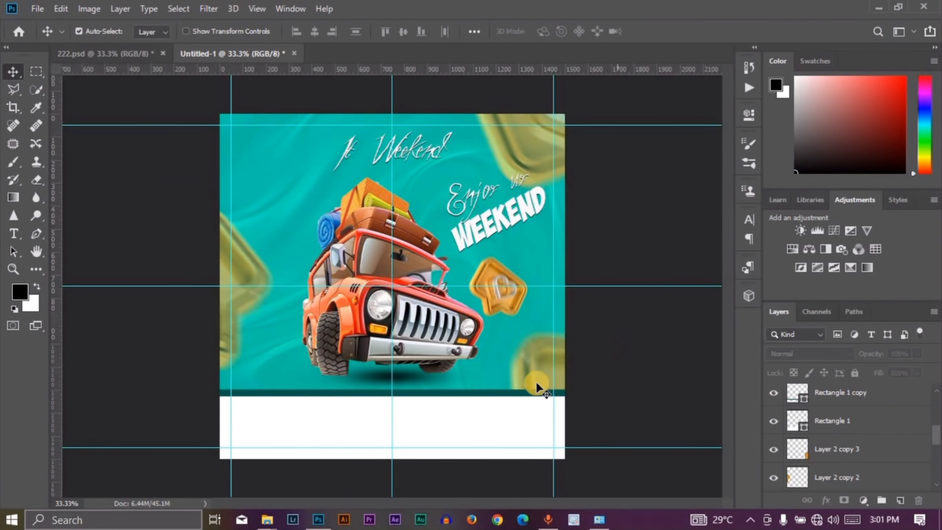
# Begin adding the contact text for the white footer with the Type tool.
pyautogui.click(13, 233)
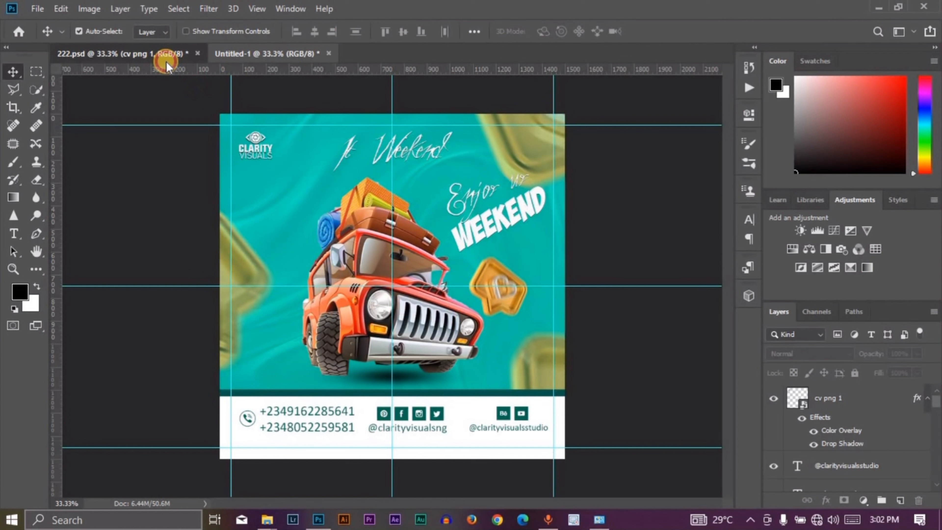
# Compare the headline's text settings in 222.psd with those of the headline in Untitled-1.
pyautogui.click(323, 159)
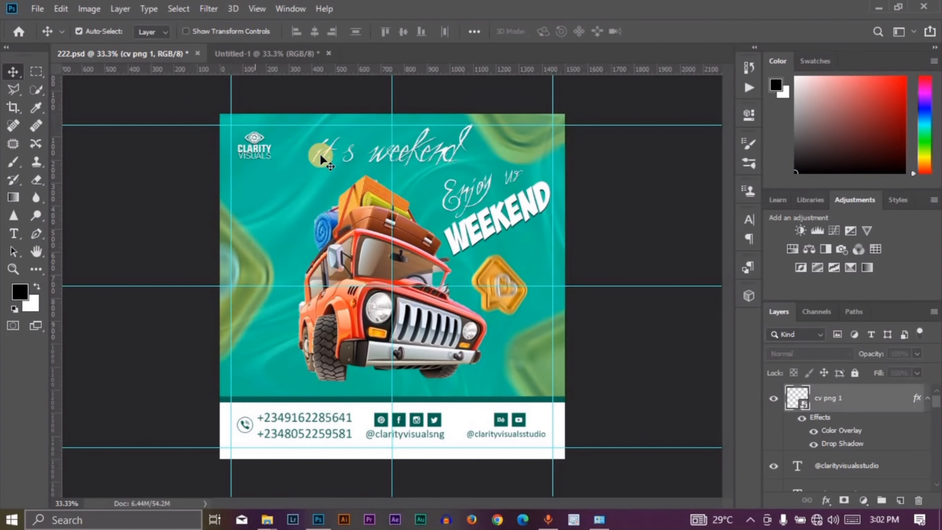
pyautogui.doubleClick(323, 159)
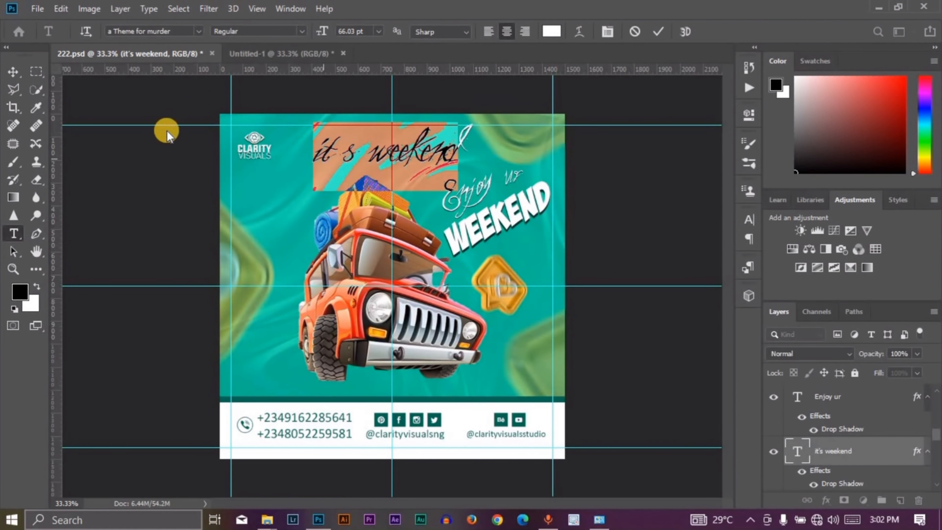
pyautogui.click(5, 73)
pyautogui.click(243, 54)
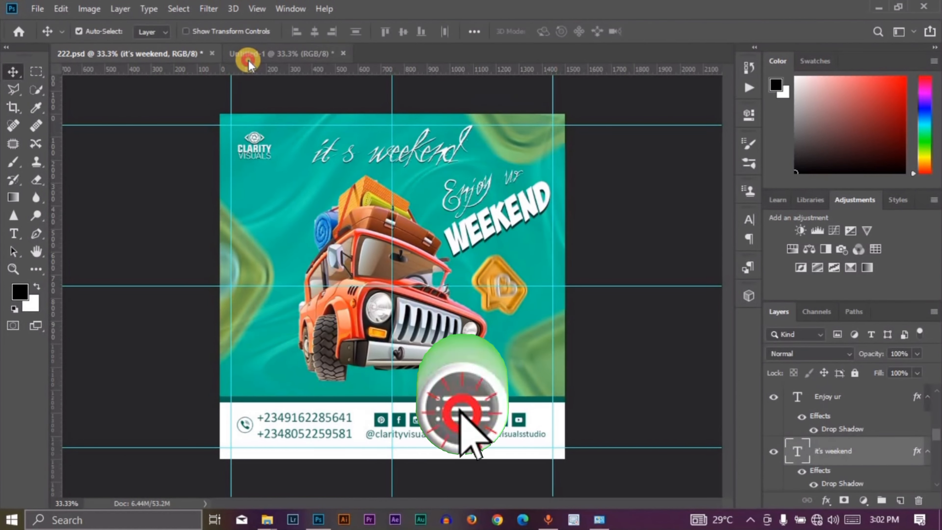
pyautogui.click(354, 157)
pyautogui.doubleClick(355, 157)
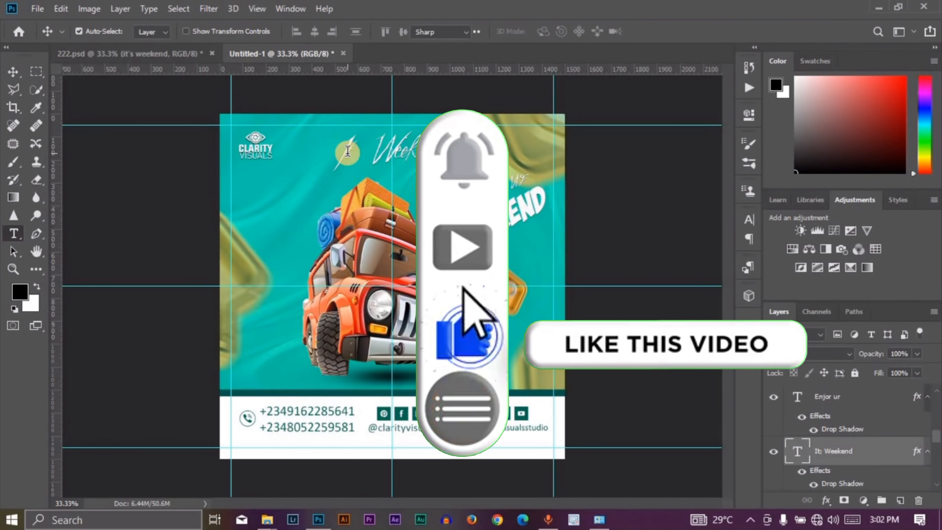
pyautogui.click(11, 70)
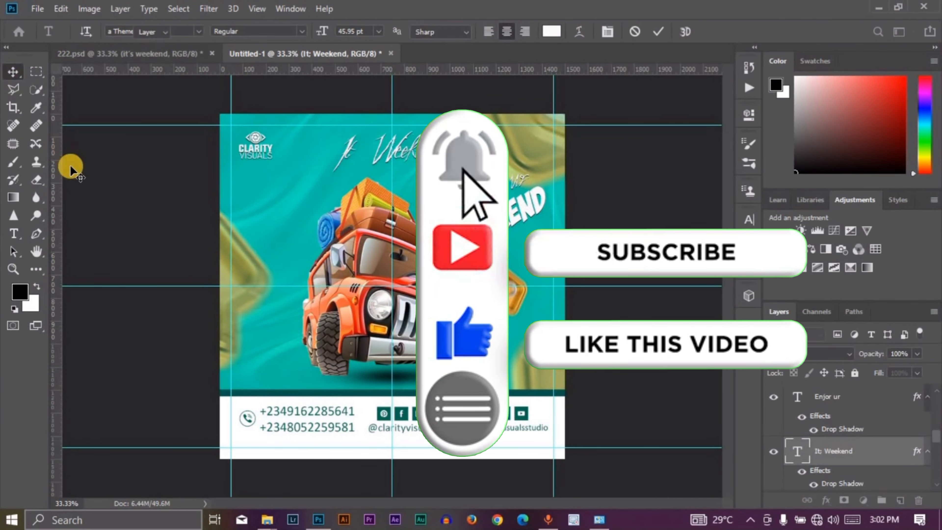
pyautogui.click(125, 212)
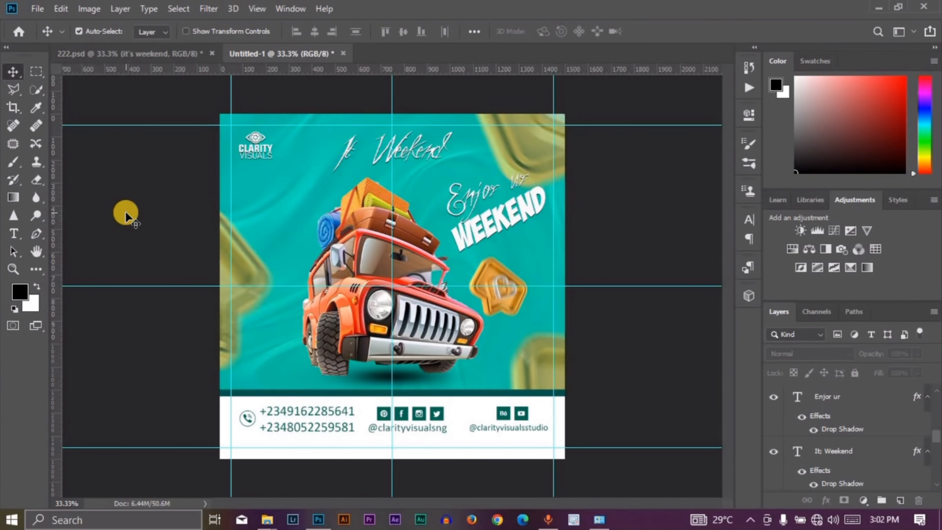